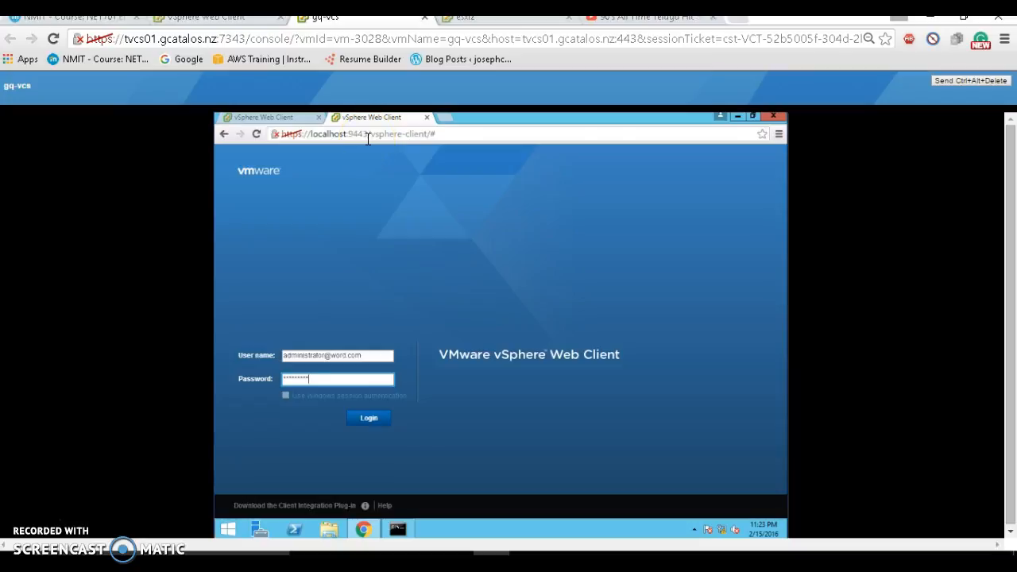
# Step: Log in to the vSphere Web Client with the word.com domain administrator account
pyautogui.moveTo(340, 361)
pyautogui.mouseDown()
pyautogui.moveTo(280, 358)
pyautogui.moveTo(330, 356)
pyautogui.mouseUp()
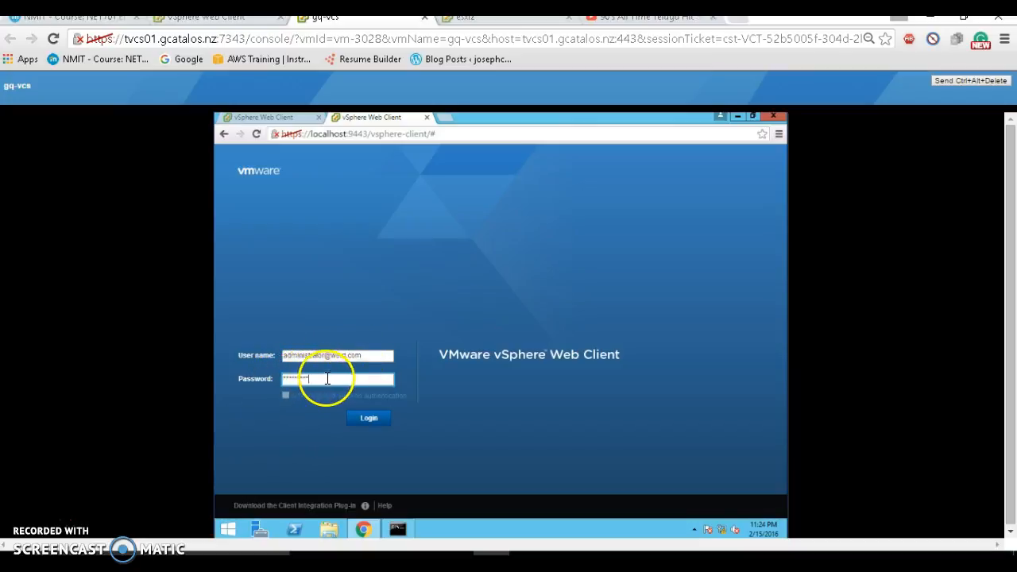
pyautogui.click(359, 421)
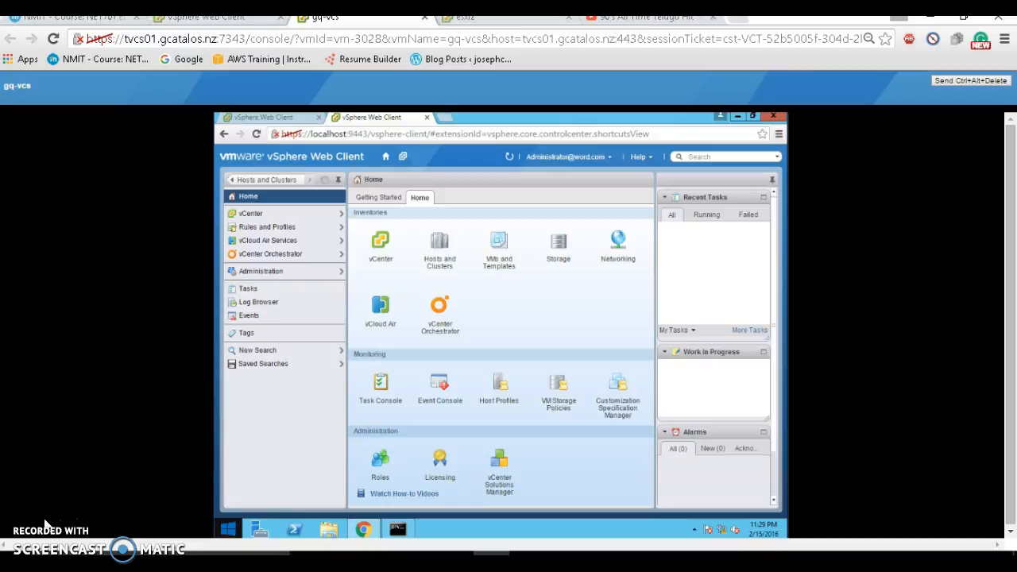
pyautogui.click(46, 518)
pyautogui.click(121, 389)
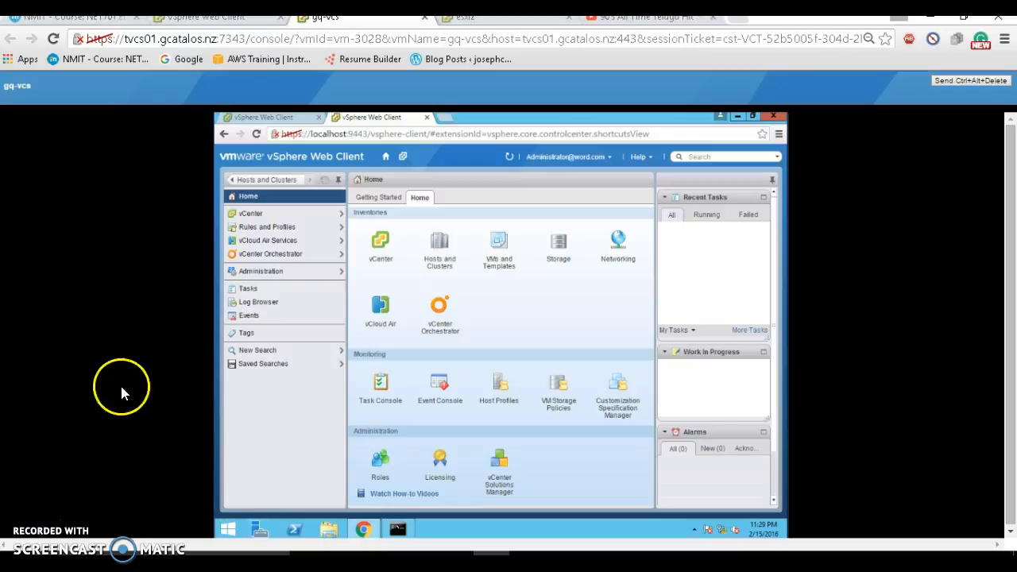
# Step: Open the identity sources of the Single Sign-On configuration in the administration area
pyautogui.click(267, 274)
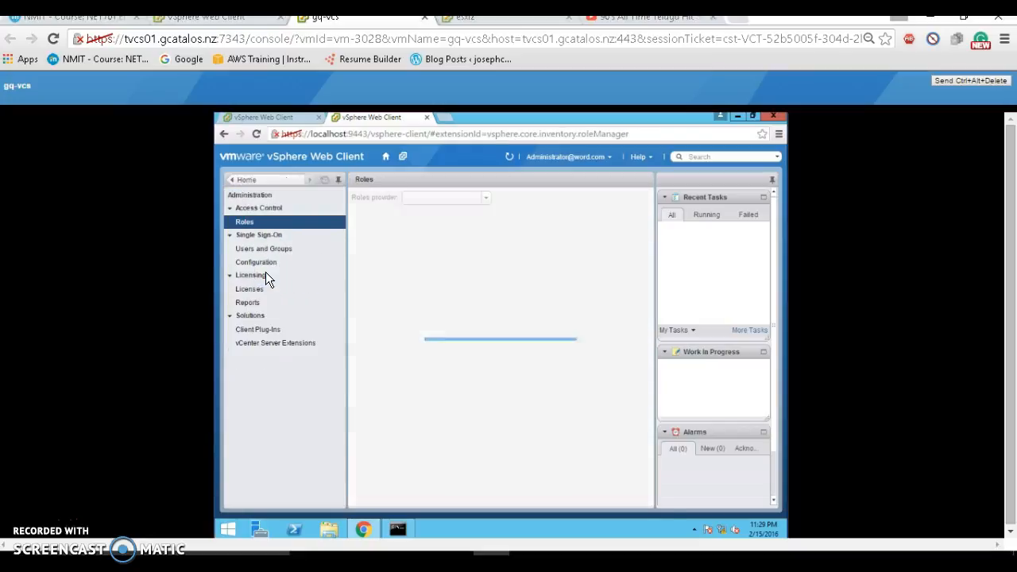
pyautogui.click(260, 238)
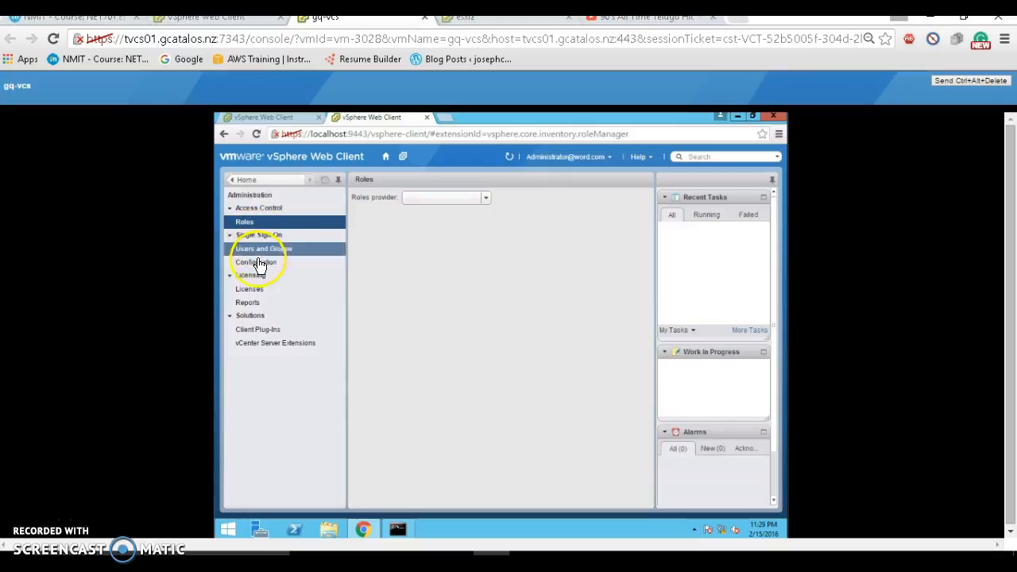
pyautogui.click(256, 265)
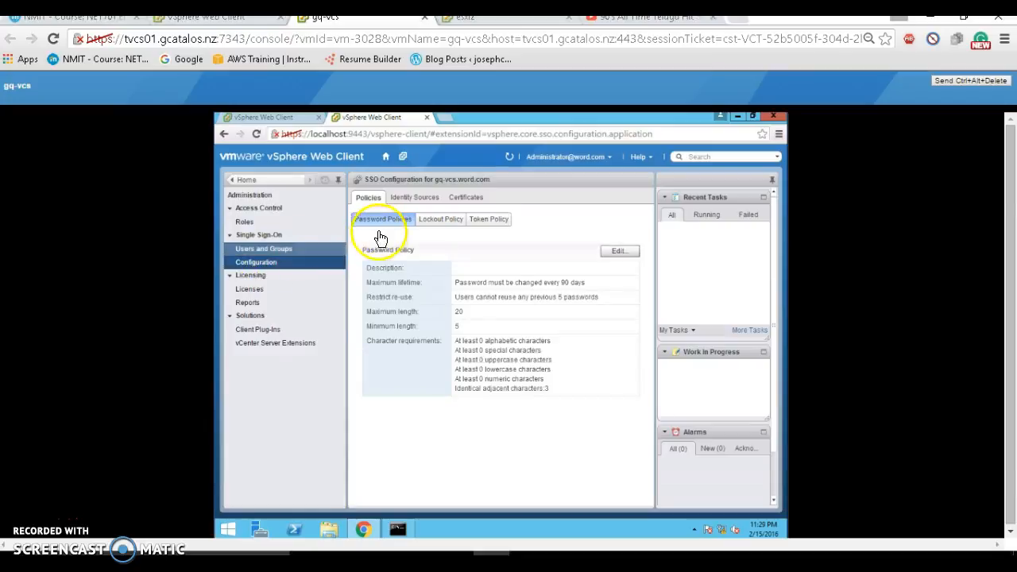
pyautogui.click(409, 197)
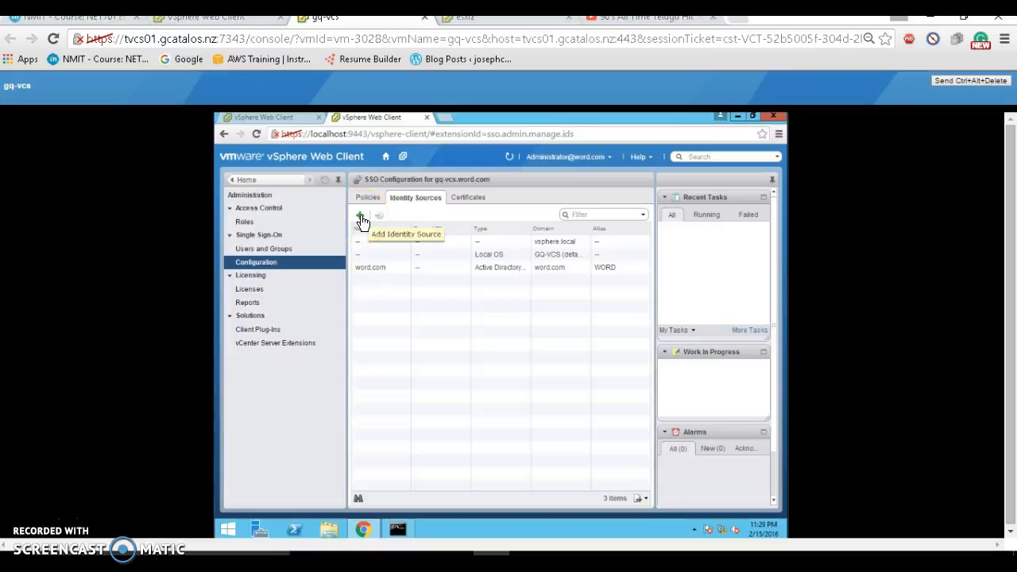
# Step: Try to add word.com as an Active Directory LDAP identity source with base DN DC=word,DC=com and primary server LDAP://word.com:389, testing the connection
pyautogui.click(362, 217)
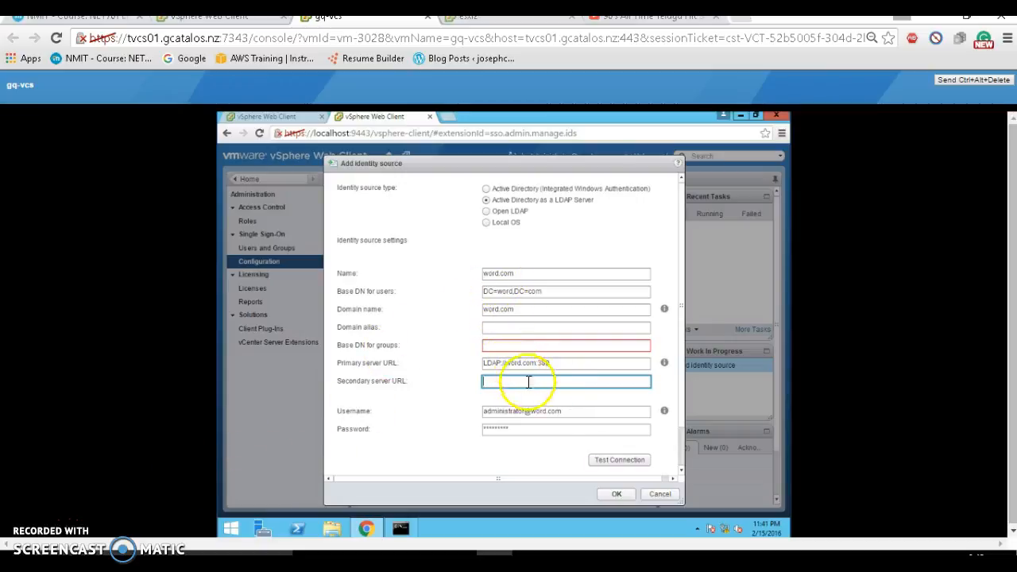
pyautogui.click(608, 461)
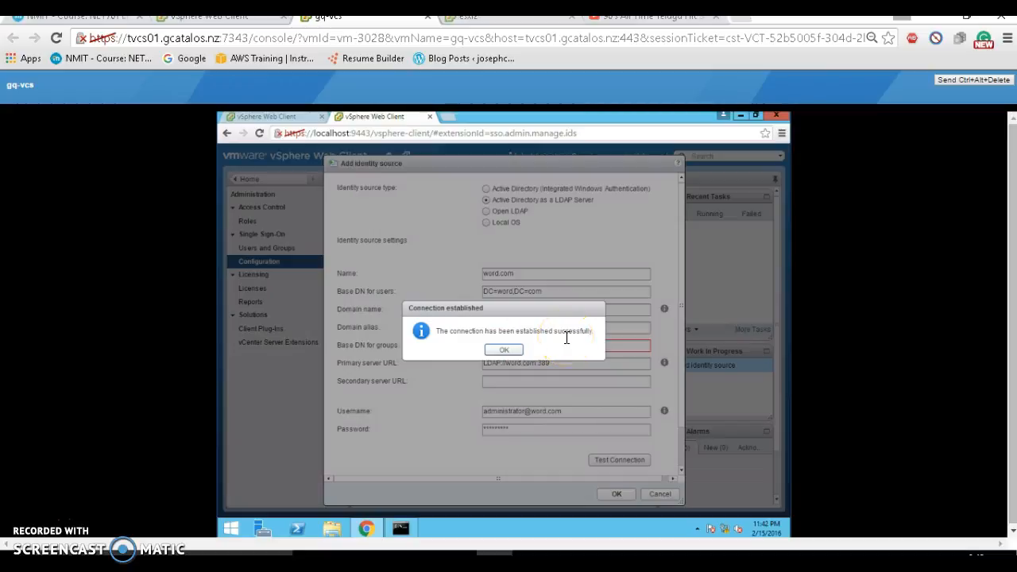
pyautogui.click(509, 355)
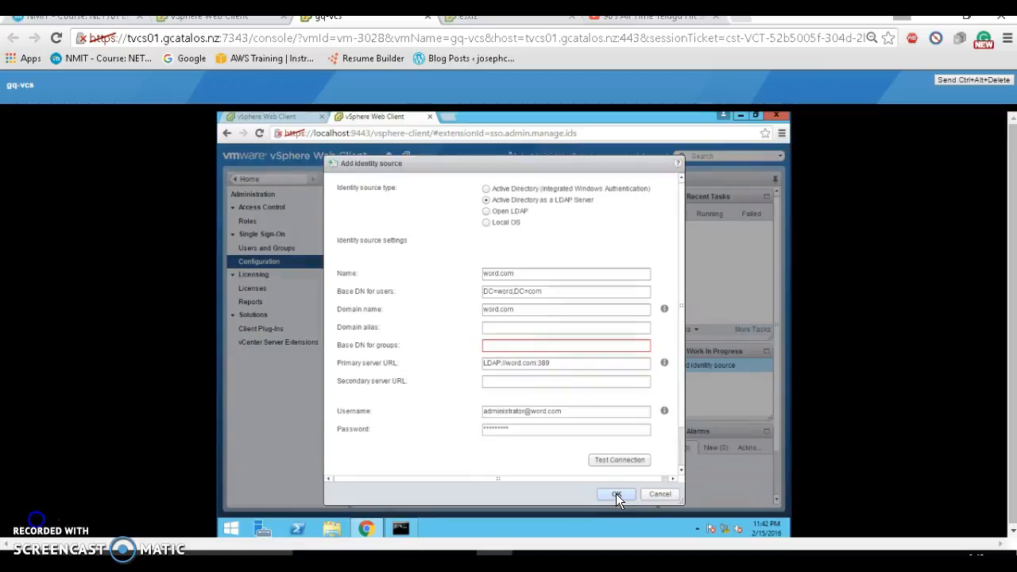
pyautogui.click(616, 493)
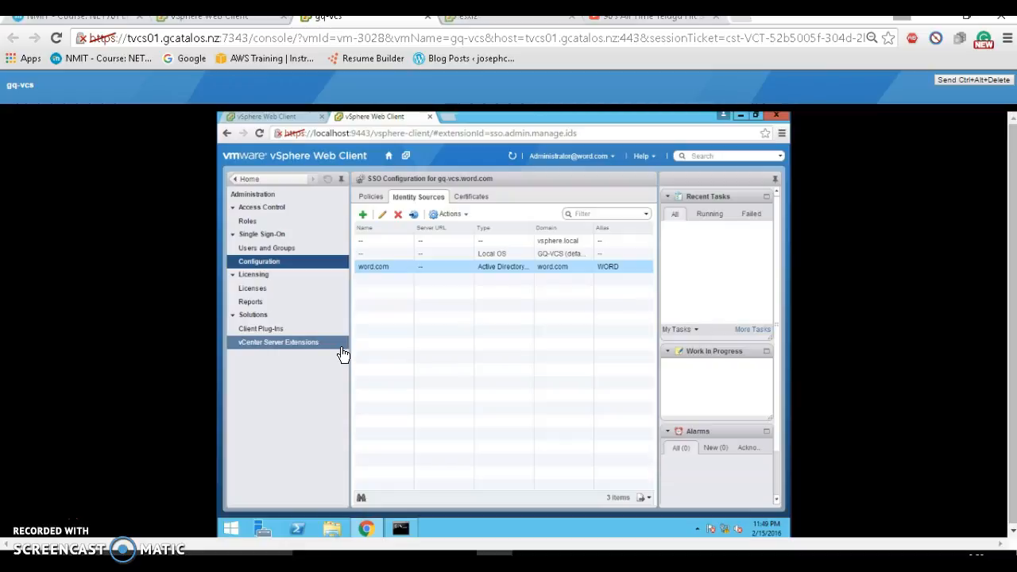
# Step: Open the Single Sign-On groups and show the members of the vsphere.local Administrators group
pyautogui.click(264, 253)
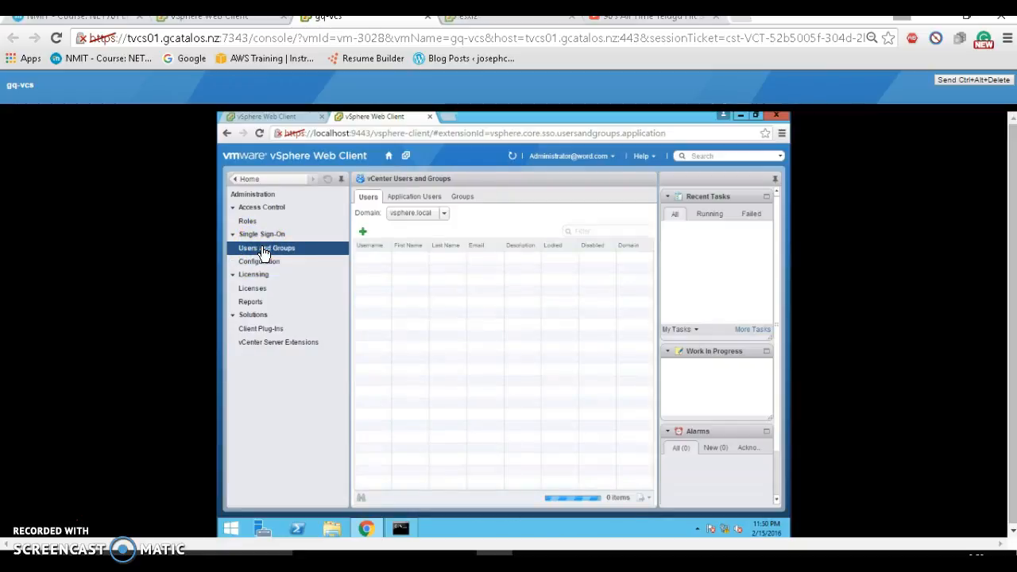
pyautogui.click(467, 196)
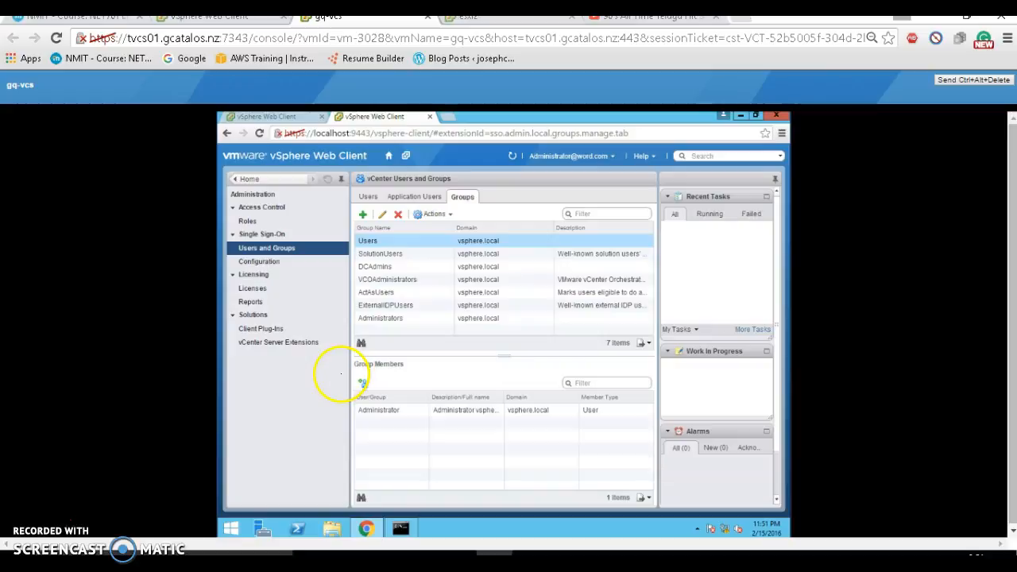
pyautogui.click(383, 316)
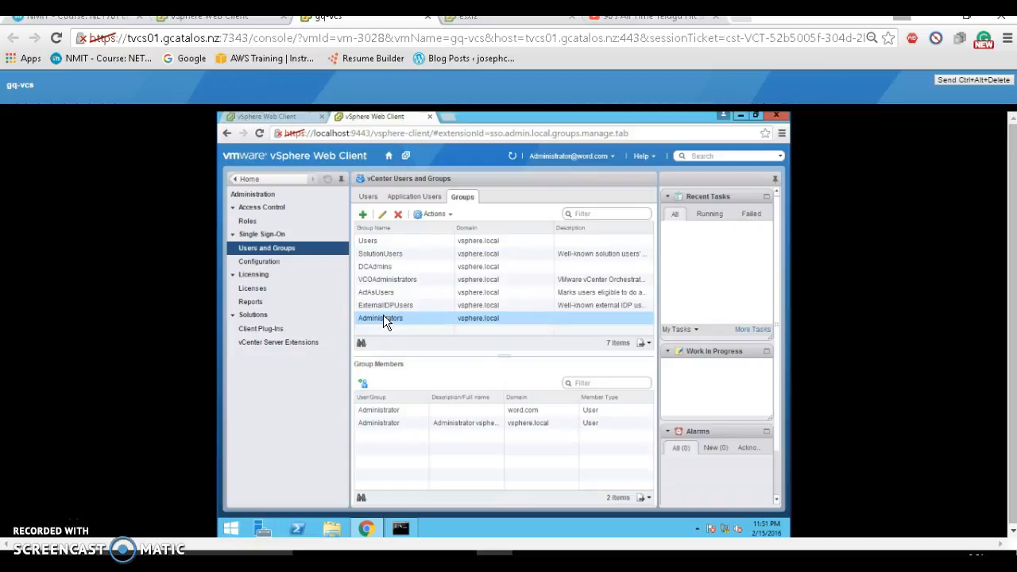
# Step: Add the Administrator user from the word.com domain as a member of the Administrators group
pyautogui.click(364, 386)
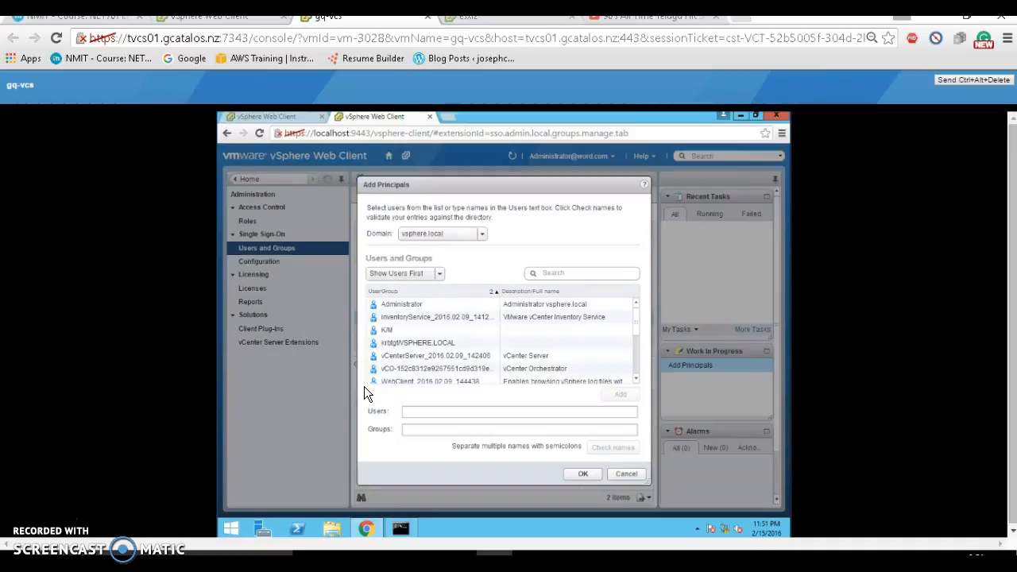
pyautogui.click(444, 331)
pyautogui.click(483, 234)
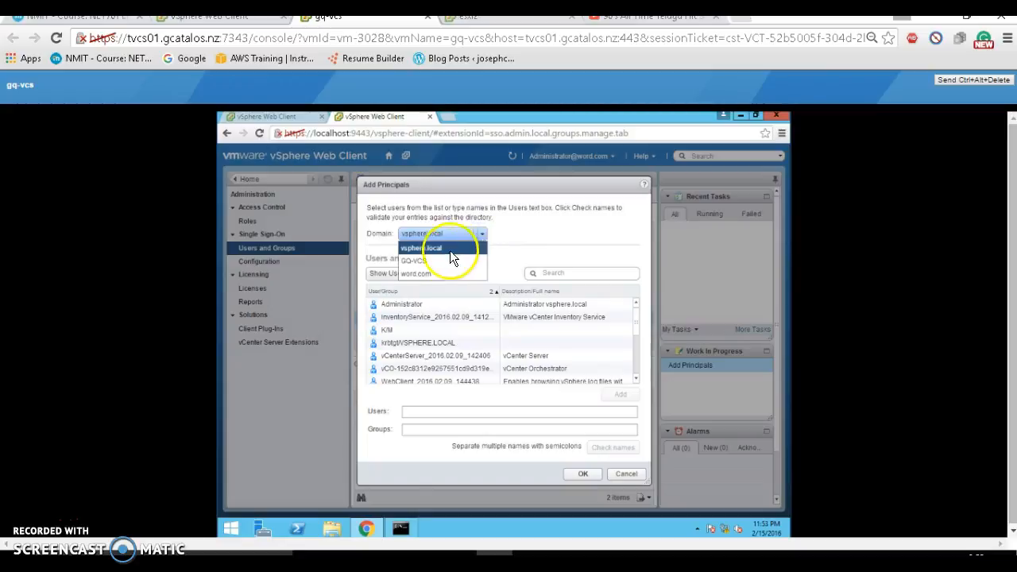
pyautogui.click(427, 273)
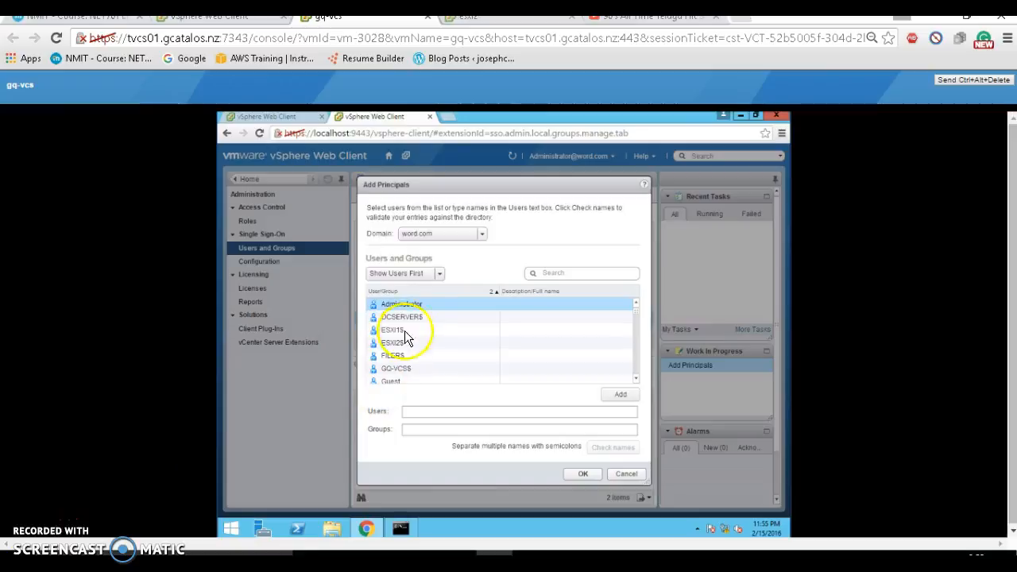
pyautogui.click(415, 310)
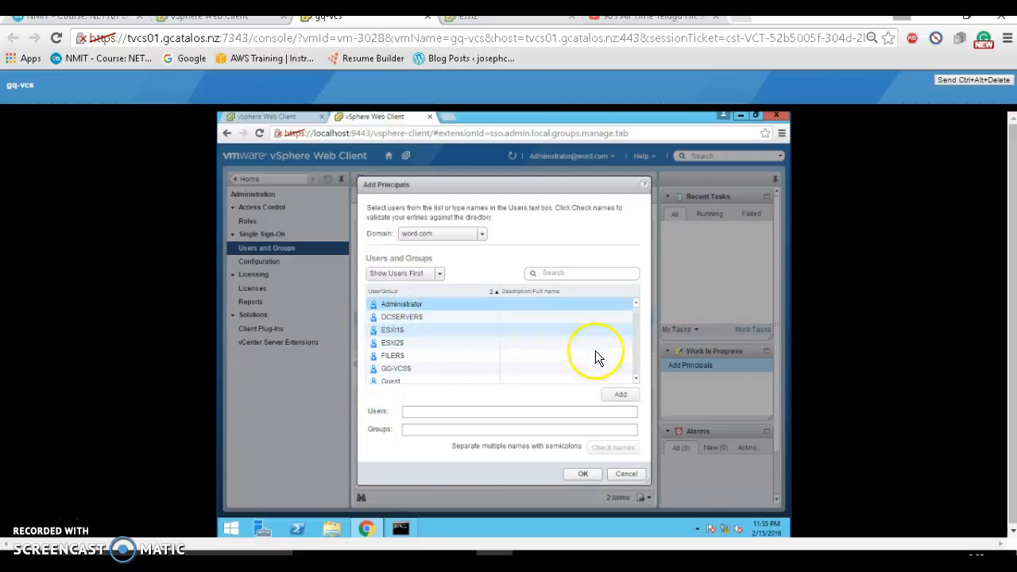
pyautogui.click(618, 395)
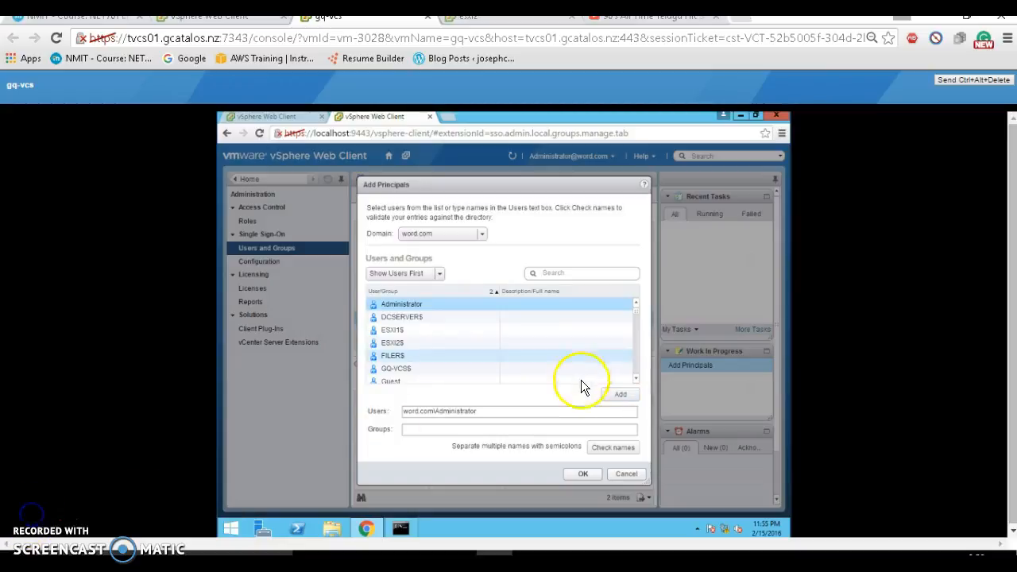
pyautogui.click(582, 474)
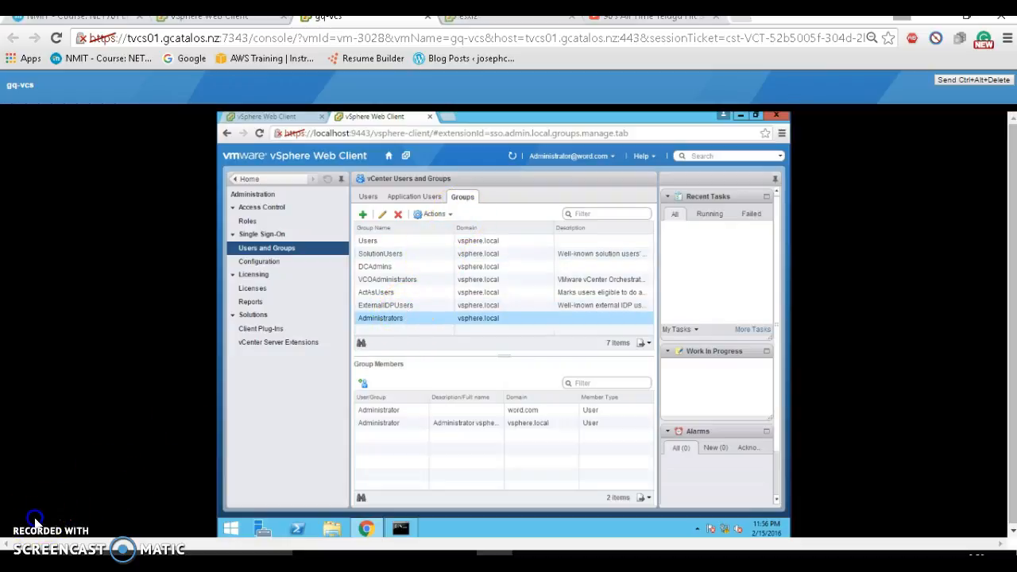
# Step: Return to the home page and check the vCenter Hosts and Clusters inventory for available objects
pyautogui.click(464, 284)
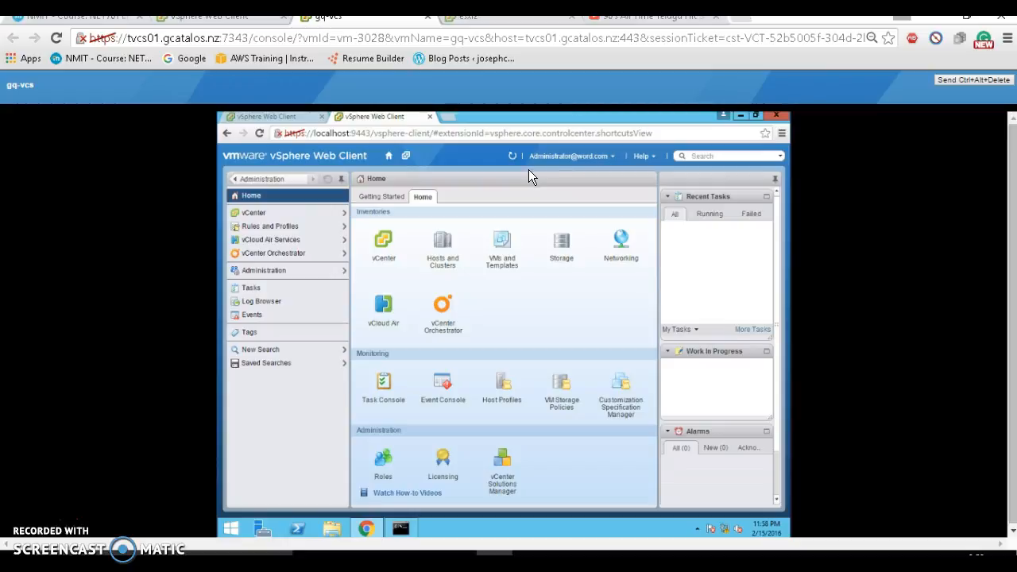
pyautogui.click(382, 249)
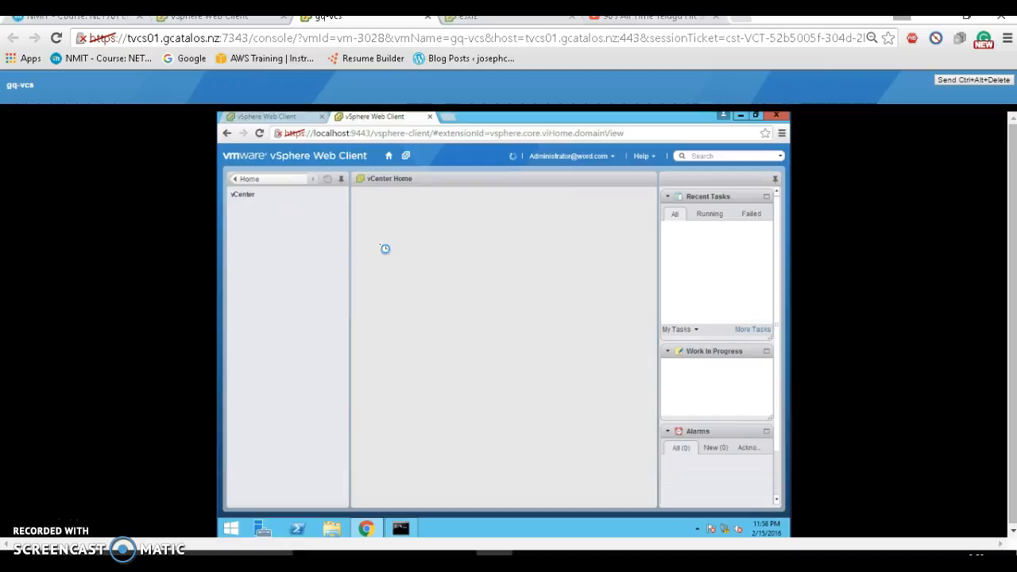
pyautogui.click(282, 237)
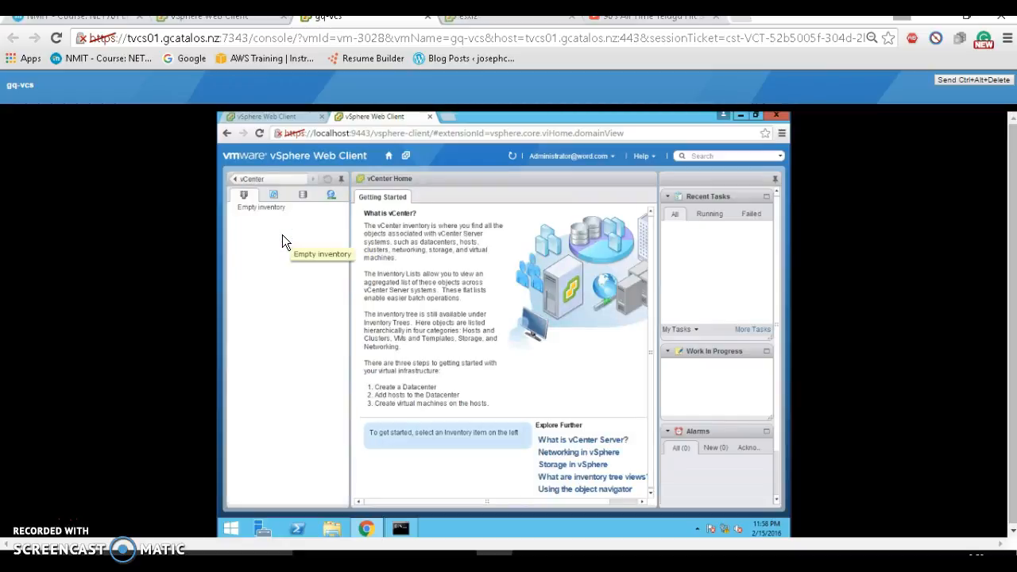
pyautogui.click(245, 213)
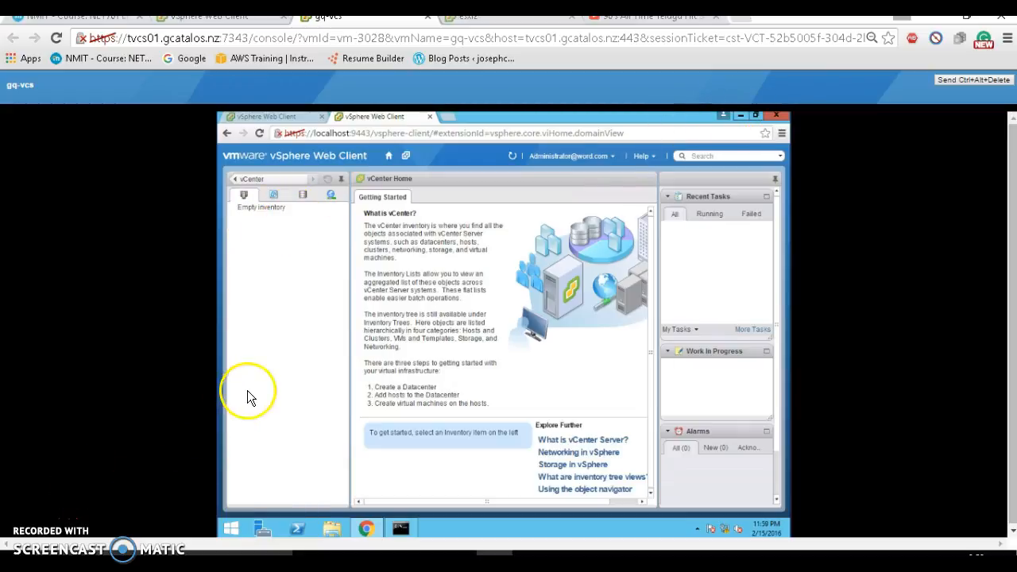
# Step: Log out of the current session and log back in with the vsphere.local administrator account
pyautogui.click(606, 159)
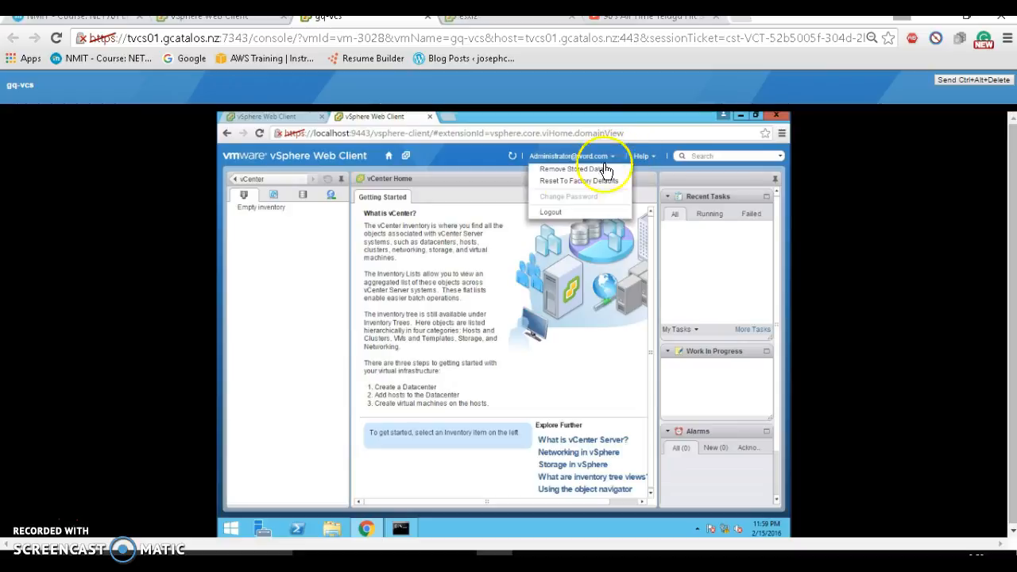
pyautogui.click(548, 211)
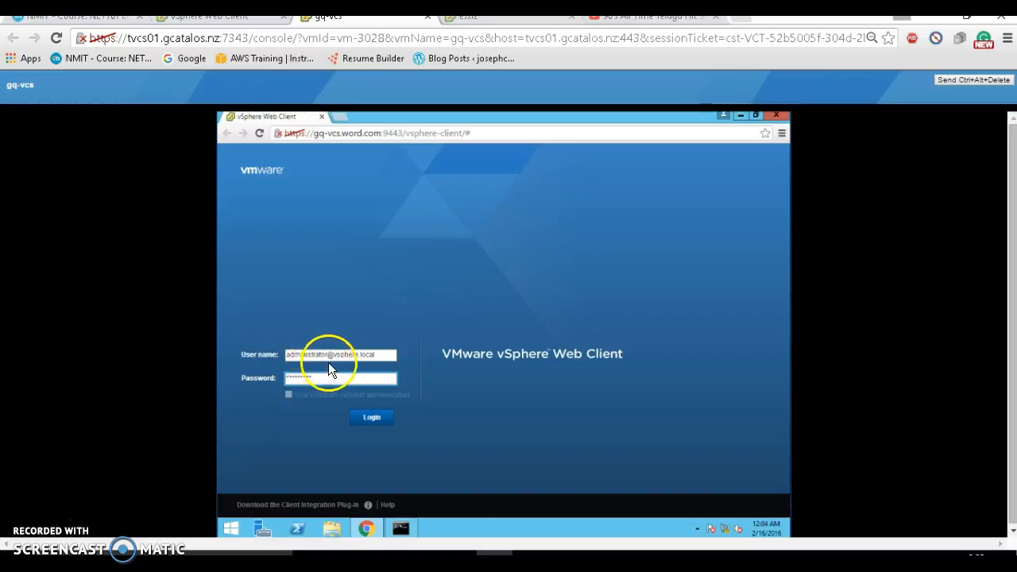
pyautogui.click(365, 414)
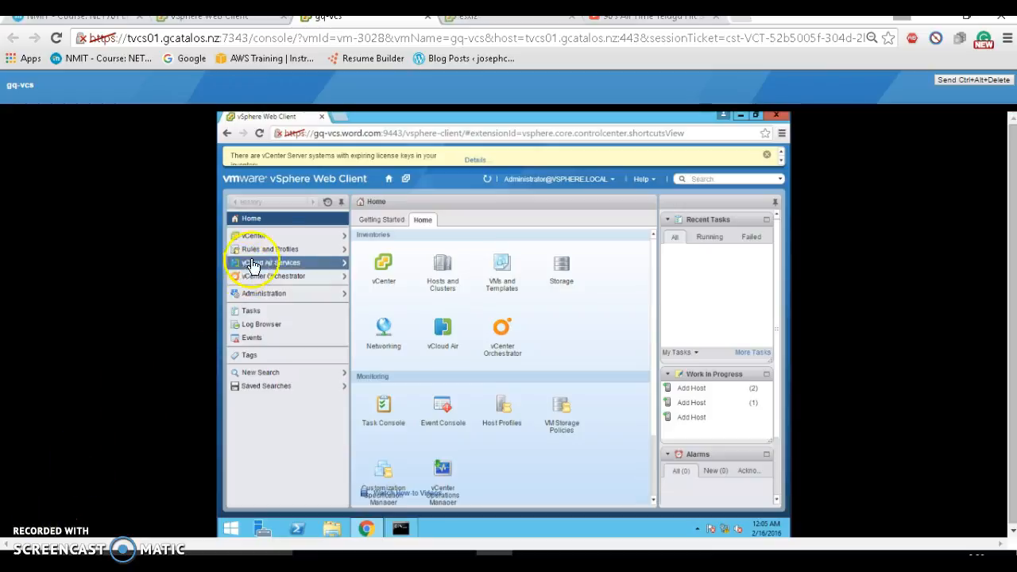
# Step: Open the vCenter Hosts and Clusters inventory tree and show the 701NET datacenter's related objects
pyautogui.click(265, 239)
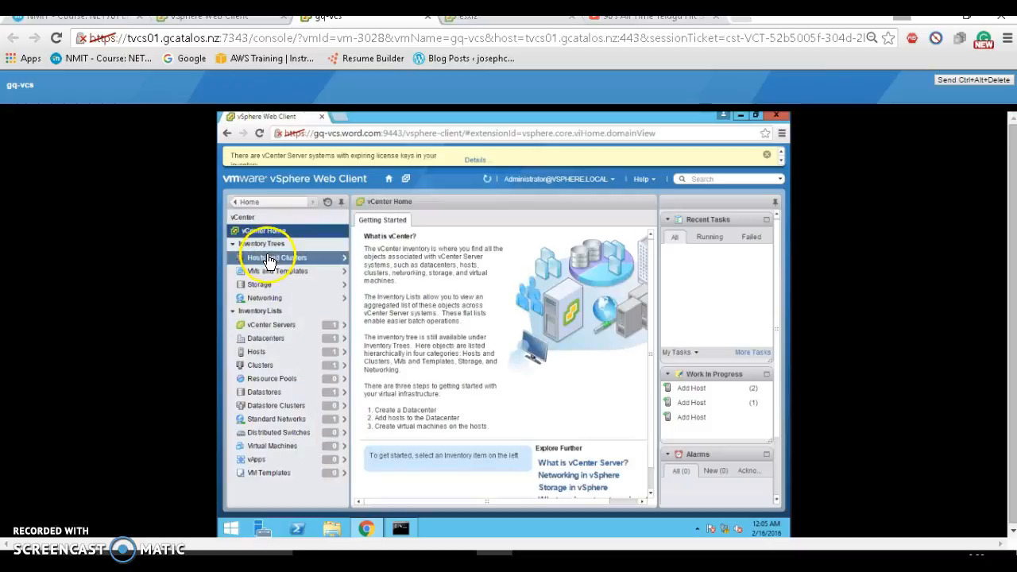
pyautogui.click(268, 259)
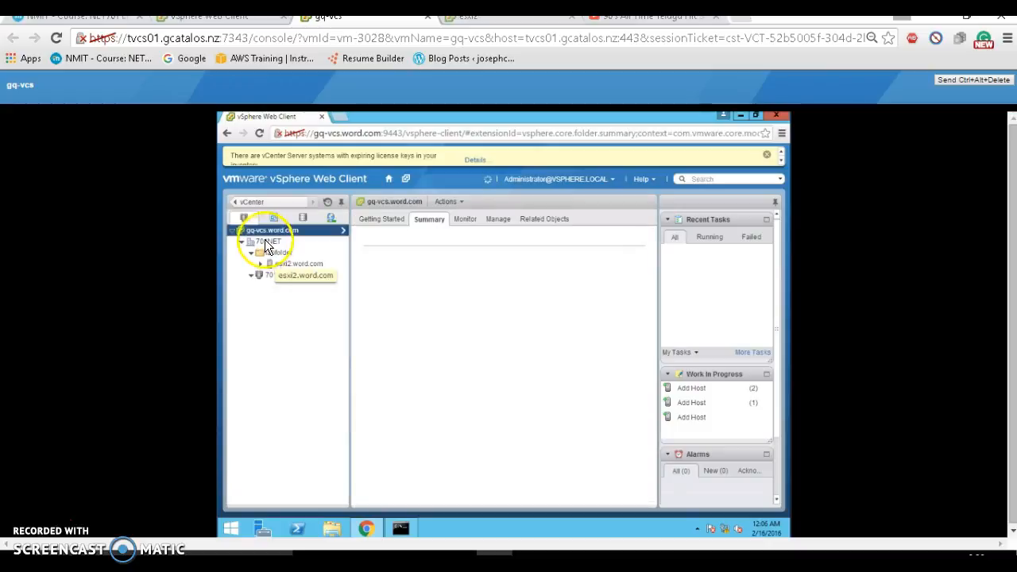
pyautogui.click(265, 240)
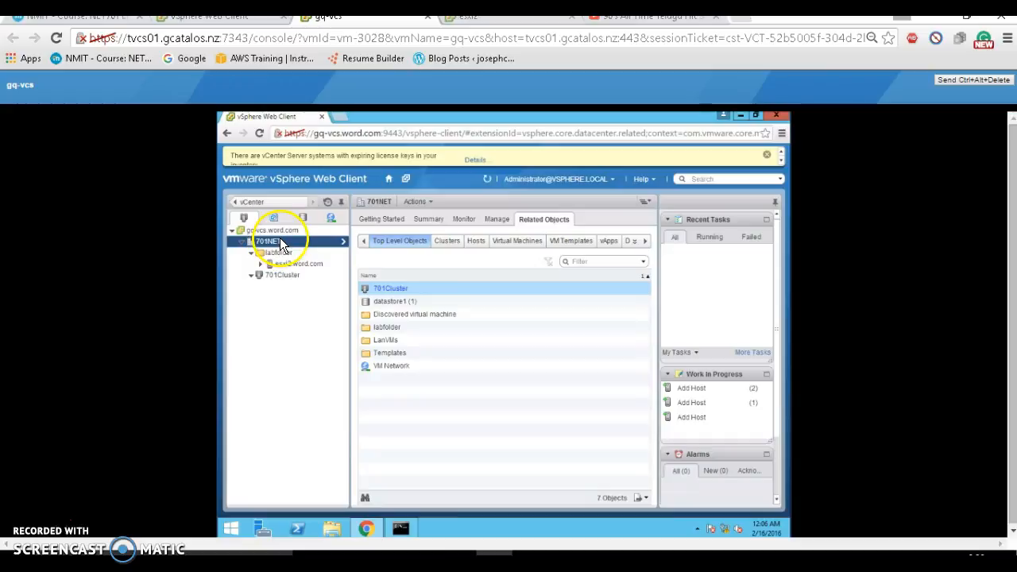
# Step: Create a new host and cluster folder named new1 in the 701NET datacenter
pyautogui.click(280, 240)
pyautogui.rightClick(280, 238)
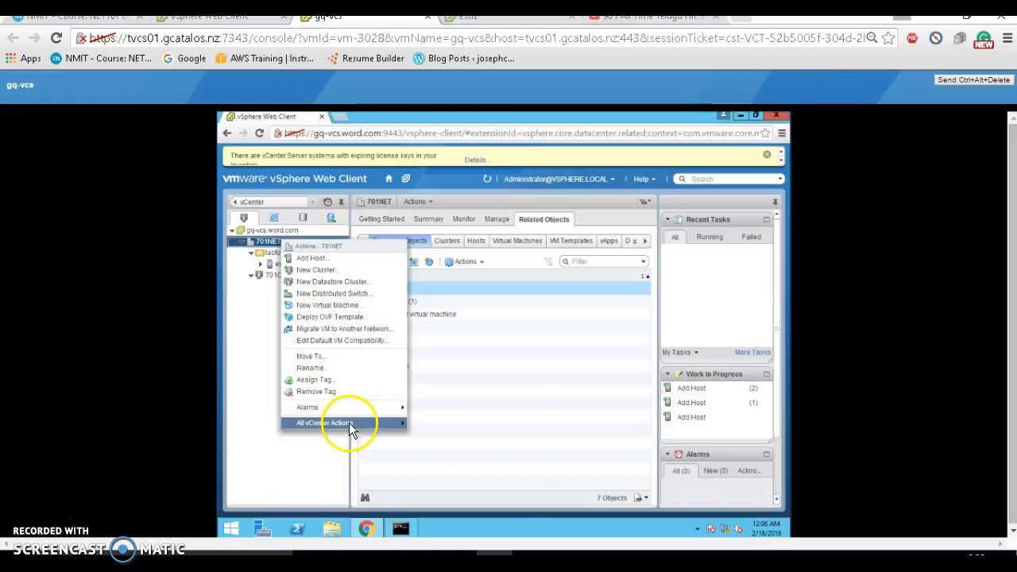
pyautogui.moveTo(353, 425)
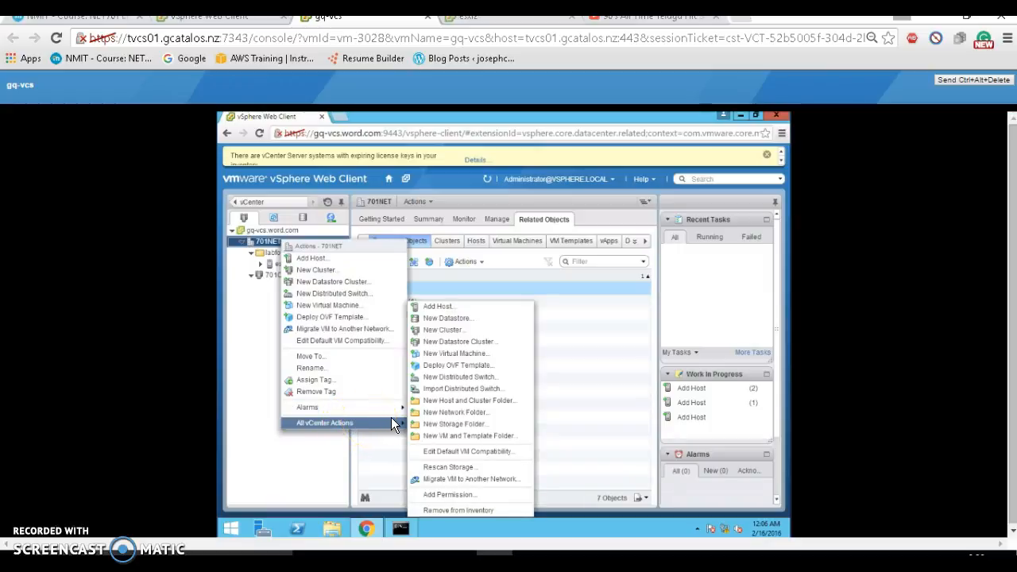
pyautogui.click(451, 400)
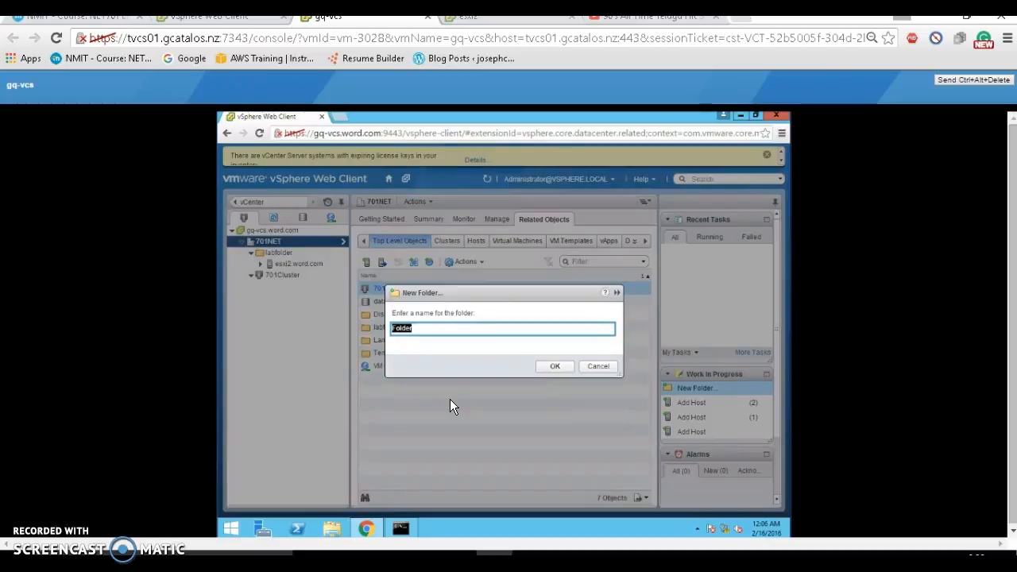
pyautogui.click(427, 329)
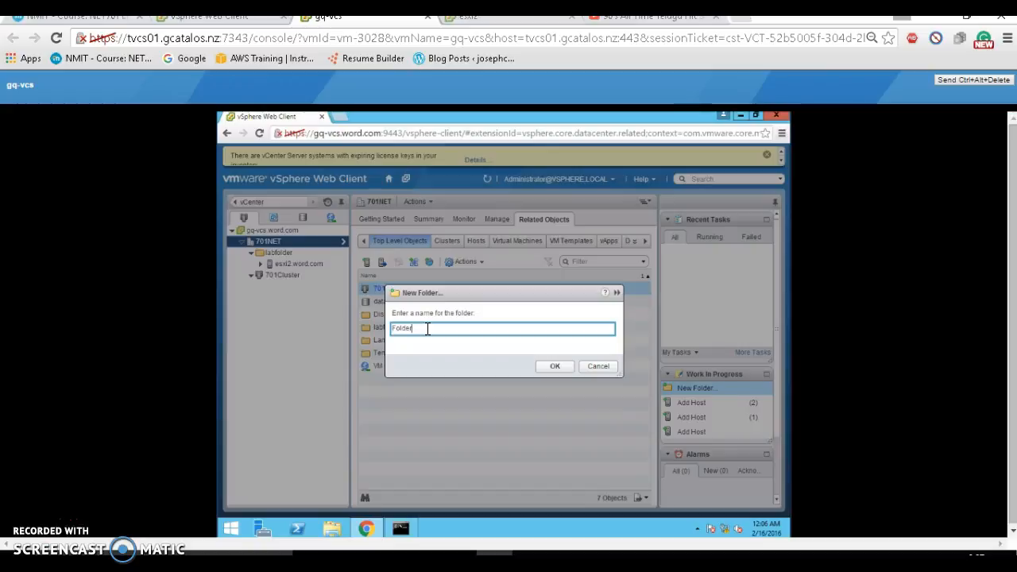
pyautogui.press('BackSpace')
pyautogui.press('BackSpace')
pyautogui.press('BackSpace')
pyautogui.press('BackSpace')
pyautogui.press('BackSpace')
pyautogui.write('new1')
pyautogui.click(554, 362)
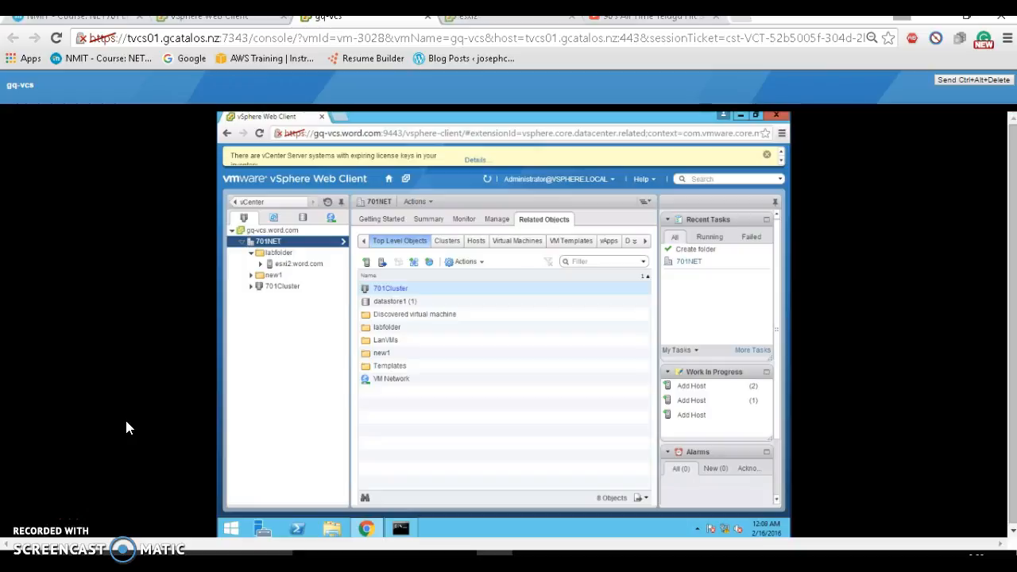
# Step: Return to the home page, open the vCenter VMs and Templates inventory tree and select the 701NET datacenter
pyautogui.click(36, 534)
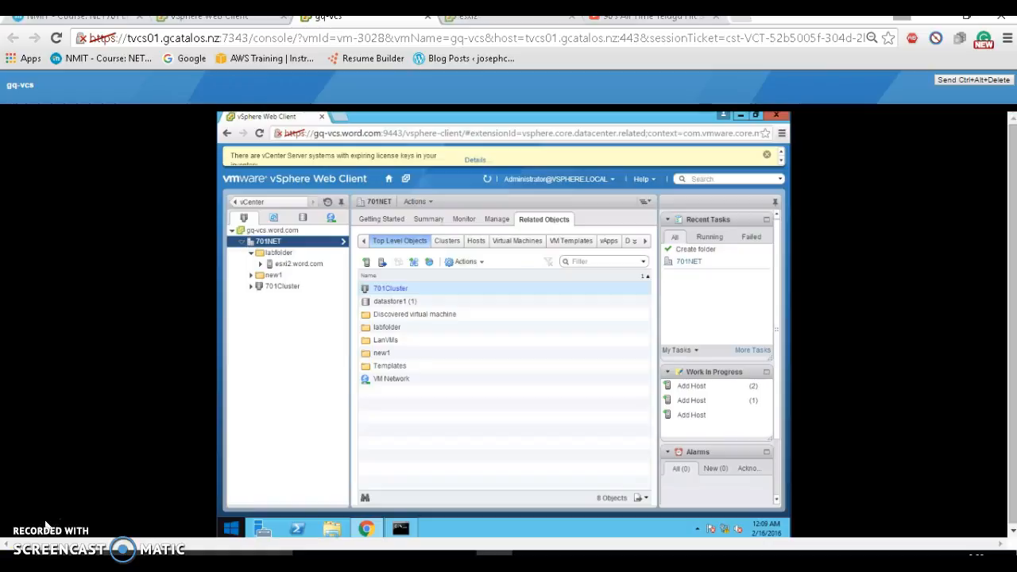
pyautogui.click(389, 183)
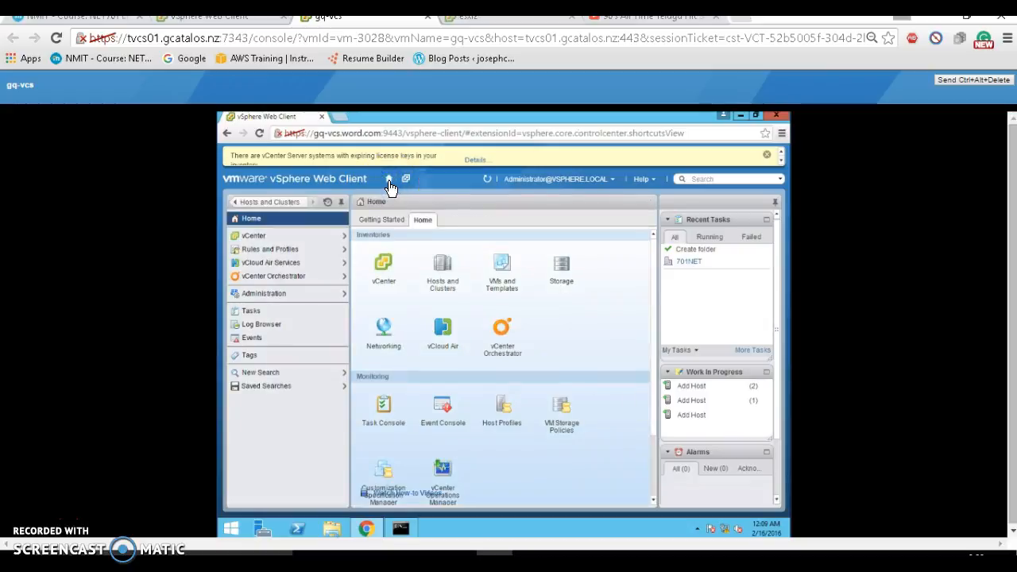
pyautogui.click(268, 236)
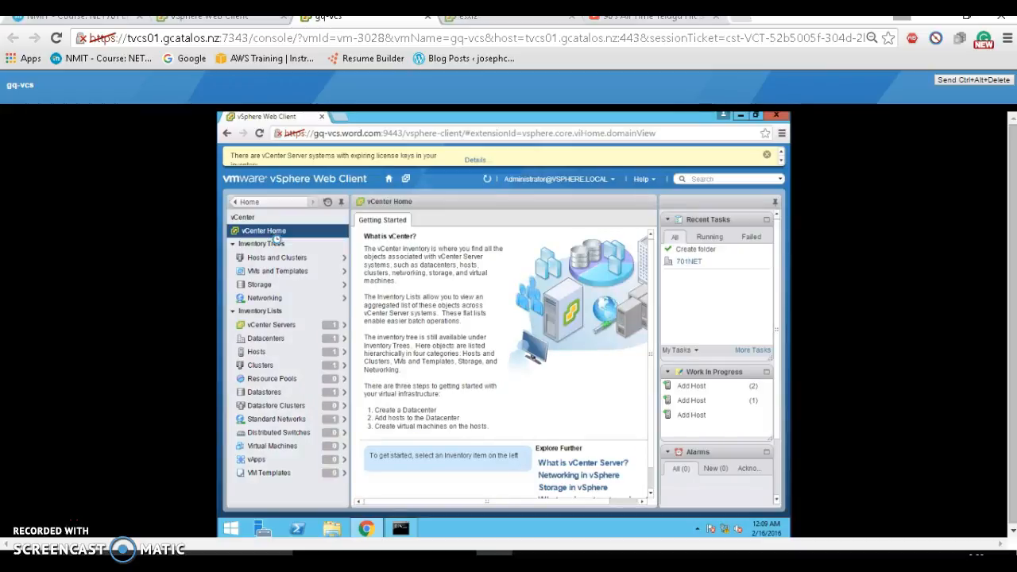
pyautogui.click(270, 276)
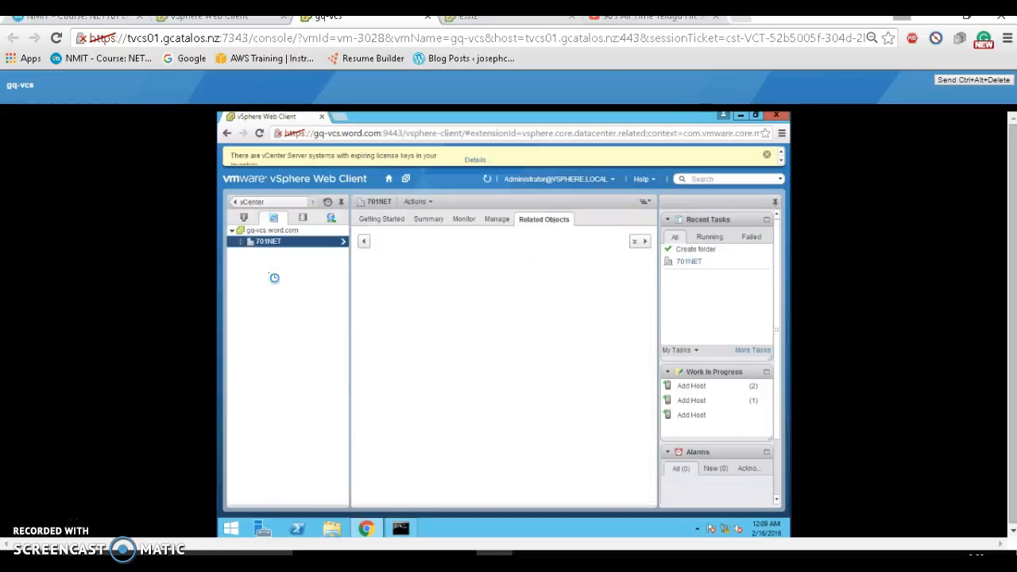
pyautogui.click(267, 243)
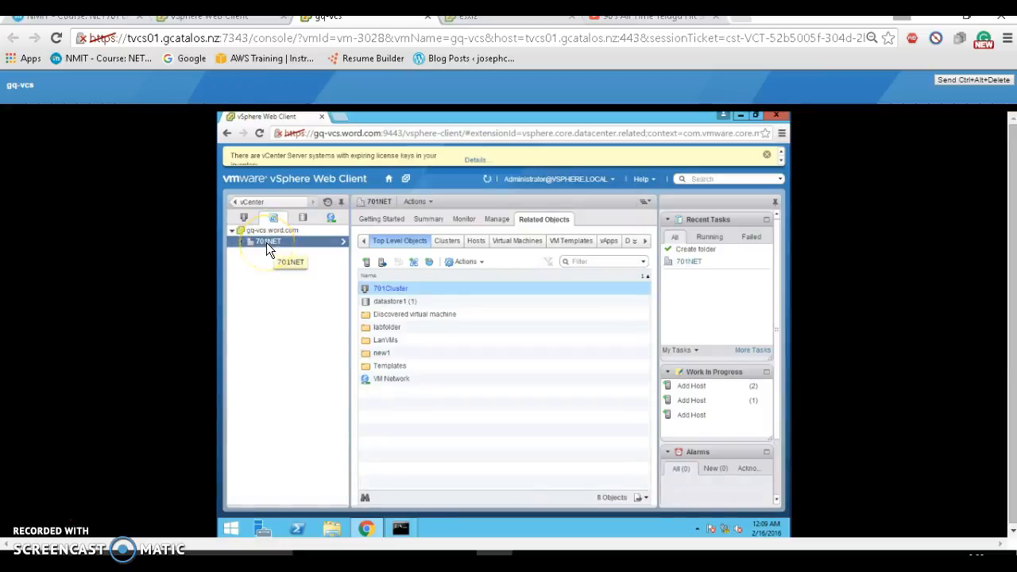
# Step: Create a new VM and template folder named labvms2 in the 701NET datacenter
pyautogui.rightClick(266, 242)
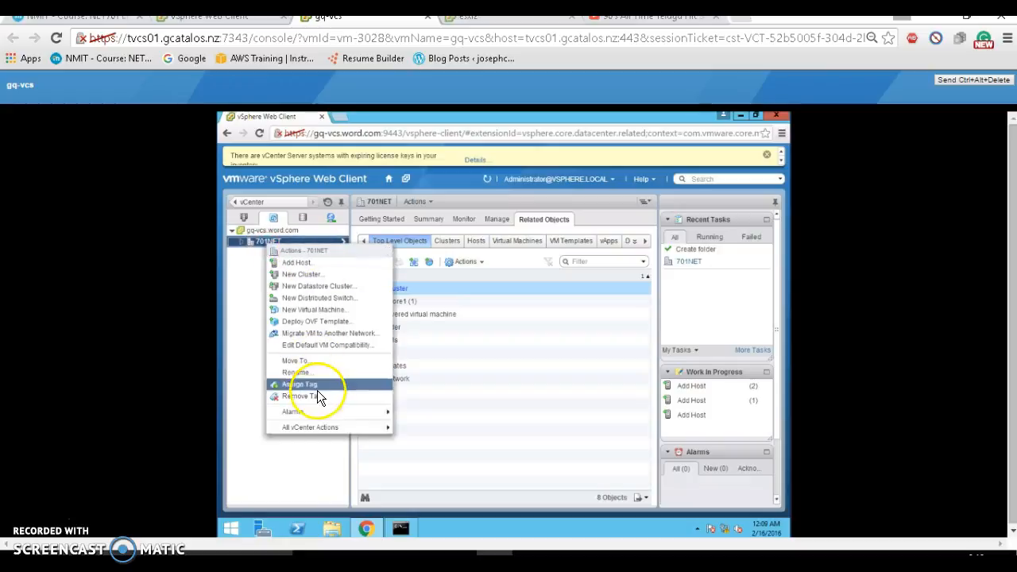
pyautogui.click(343, 427)
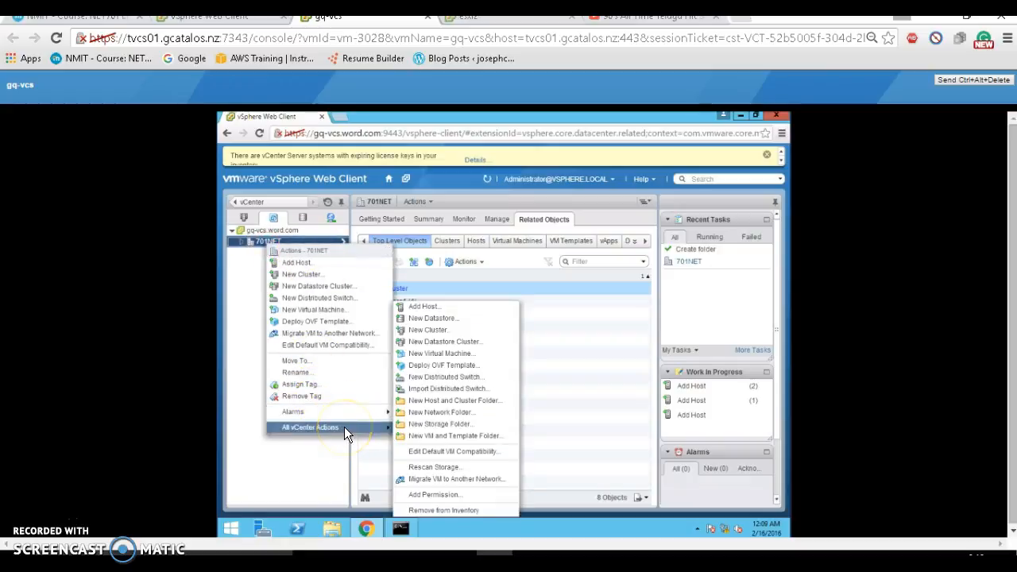
pyautogui.click(421, 437)
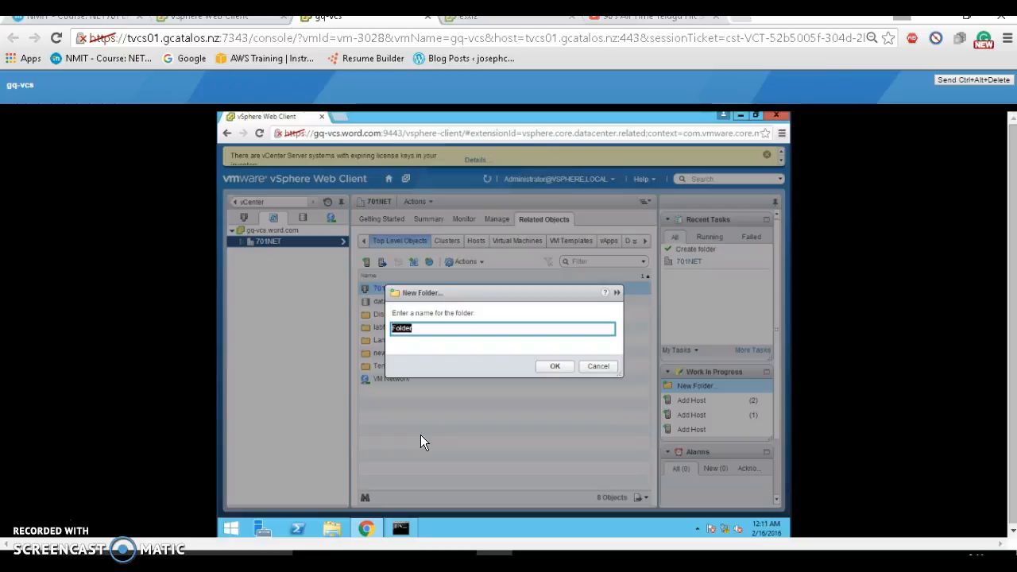
pyautogui.click(425, 330)
pyautogui.press('BackSpace')
pyautogui.press('BackSpace')
pyautogui.press('BackSpace')
pyautogui.press('BackSpace')
pyautogui.press('BackSpace')
pyautogui.press('BackSpace')
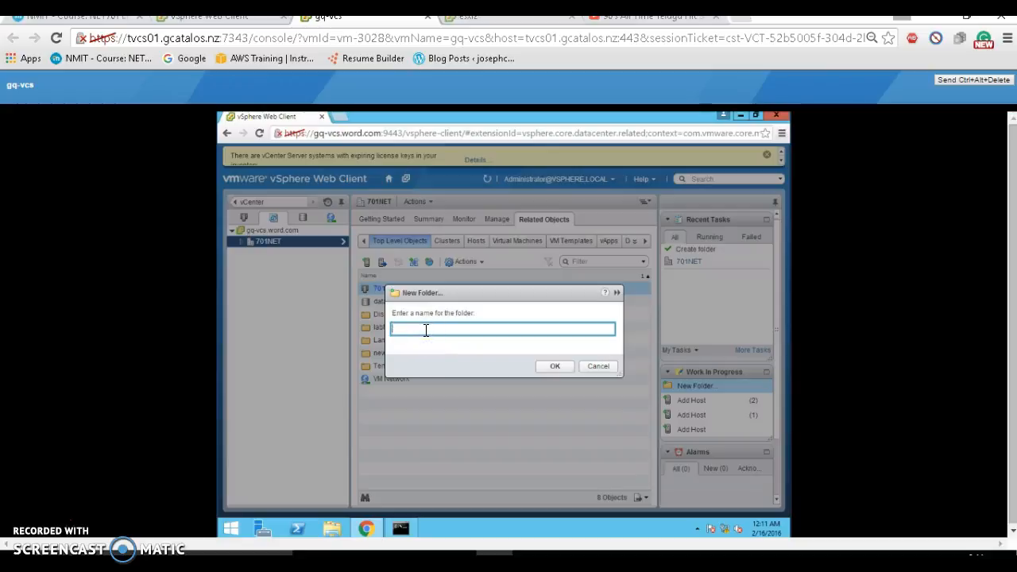
pyautogui.write('lab')
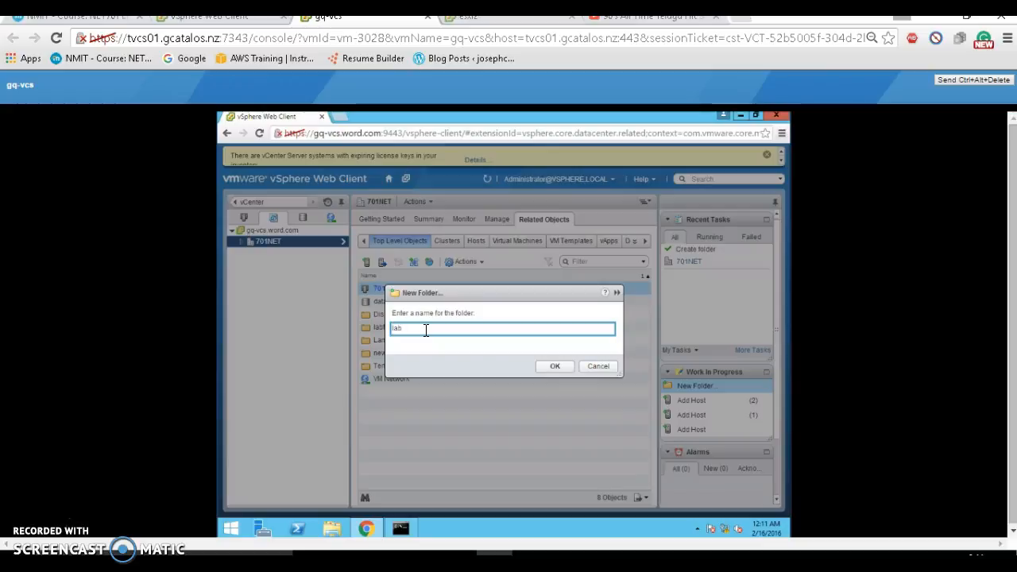
pyautogui.write('ums')
pyautogui.click(556, 366)
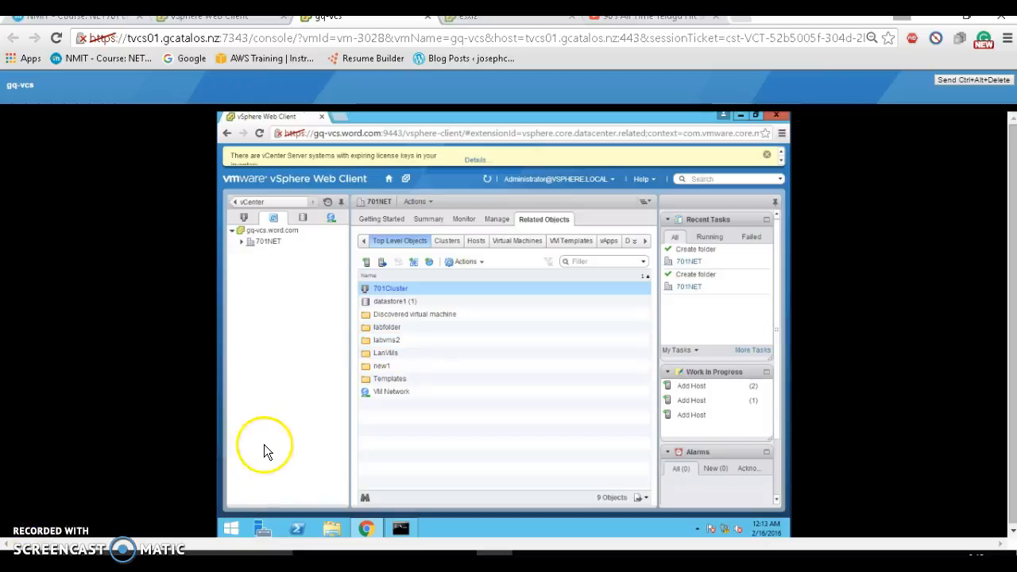
# Step: Move the Templates folder into the labvms2 folder under 701NET and expand labvms2 to check its contents
pyautogui.click(242, 242)
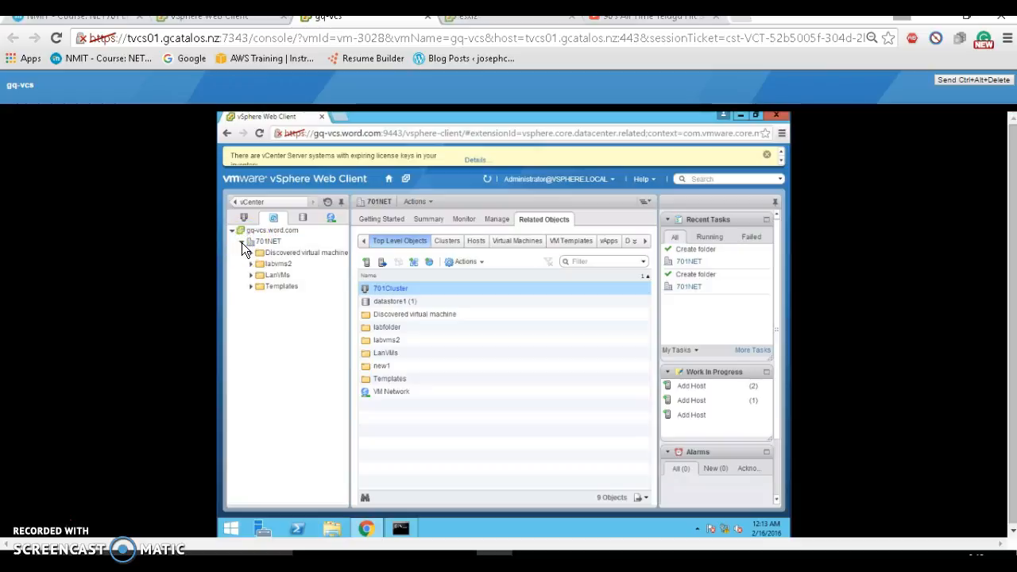
pyautogui.click(274, 264)
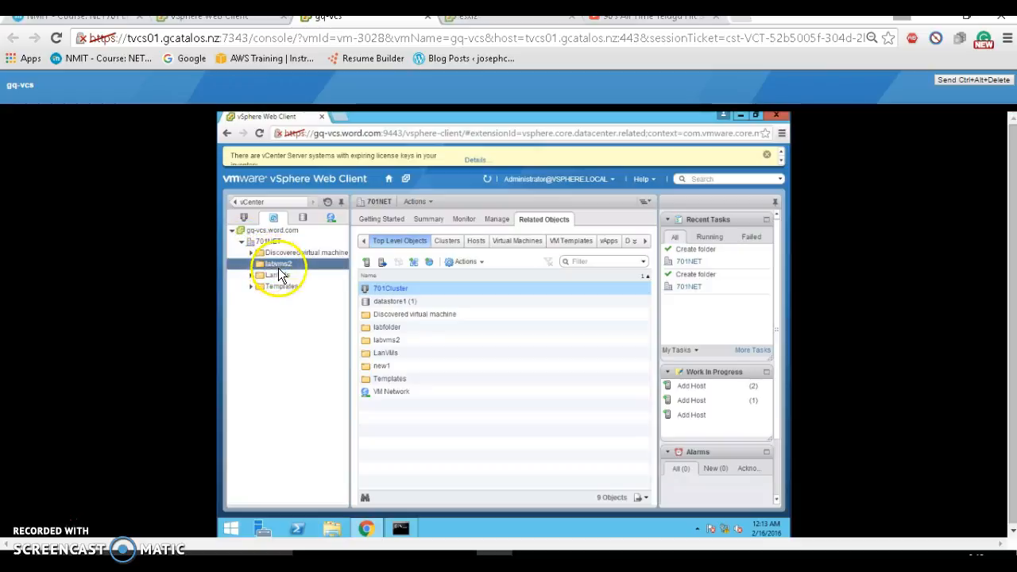
pyautogui.click(280, 275)
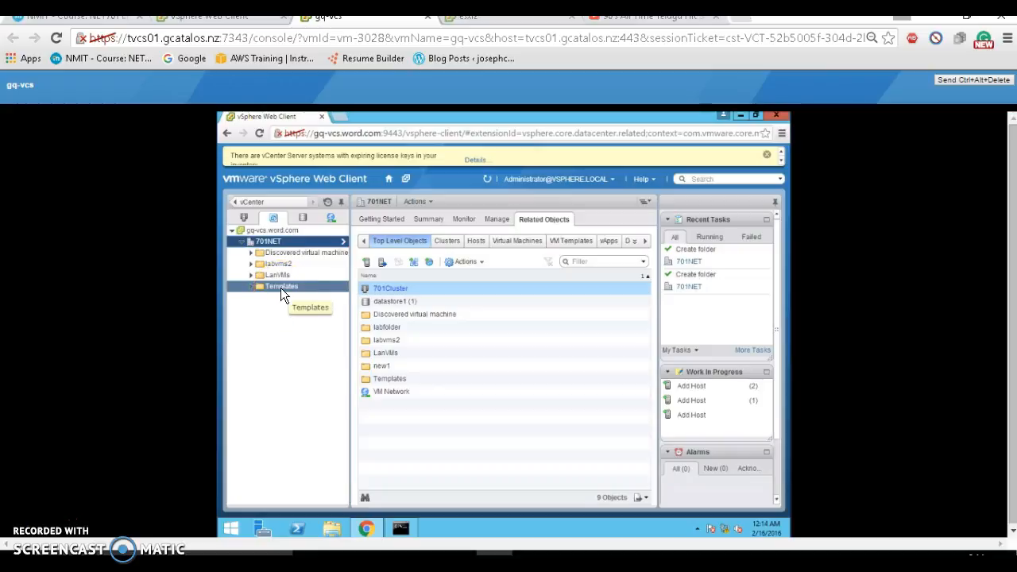
pyautogui.click(280, 288)
pyautogui.moveTo(285, 258); pyautogui.dragTo(292, 265)
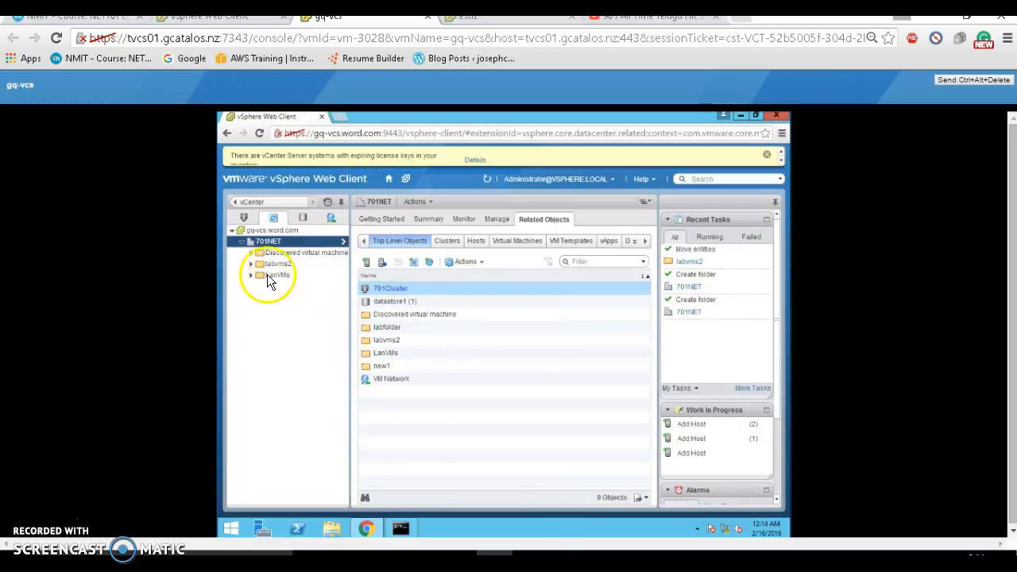
pyautogui.click(278, 264)
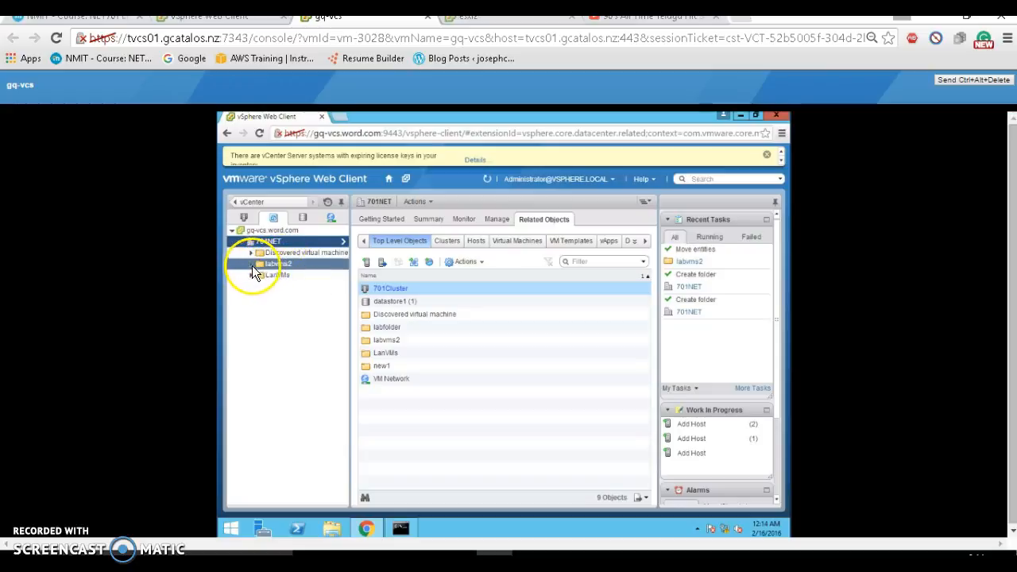
pyautogui.click(251, 265)
pyautogui.click(286, 274)
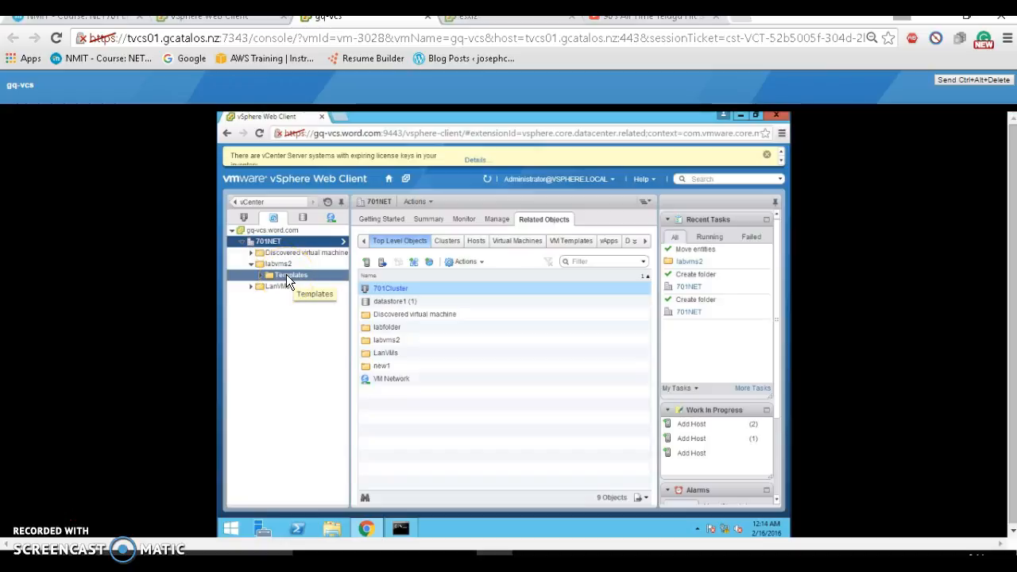
# Step: Create another VM and template folder named templates2 in the 701NET datacenter
pyautogui.click(274, 287)
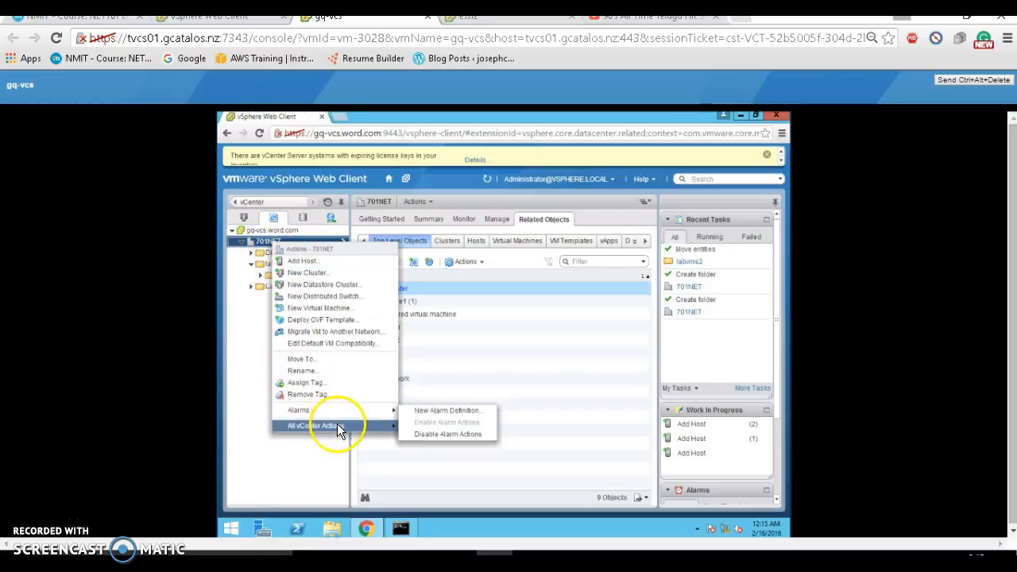
pyautogui.moveTo(370, 424)
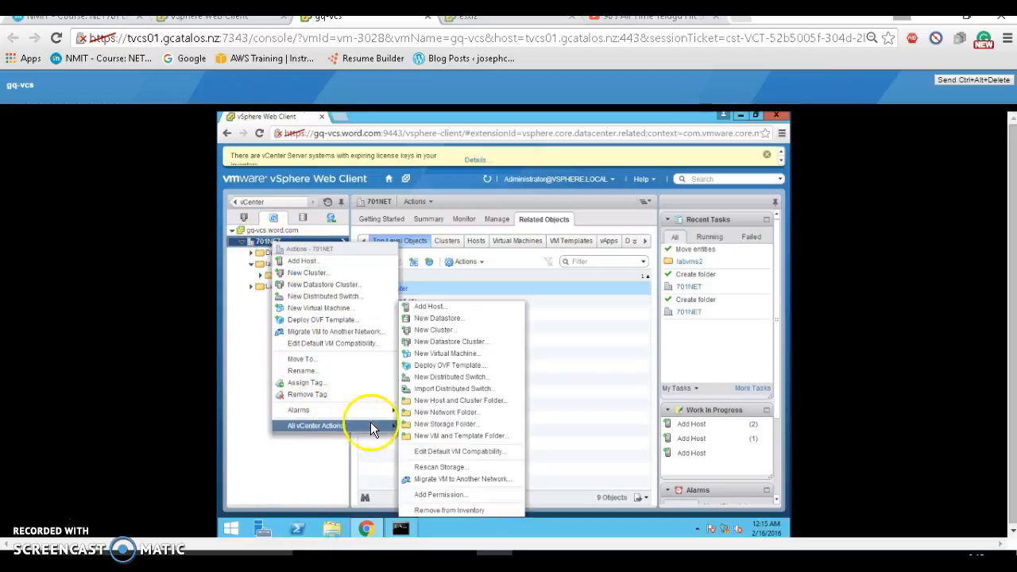
pyautogui.click(449, 436)
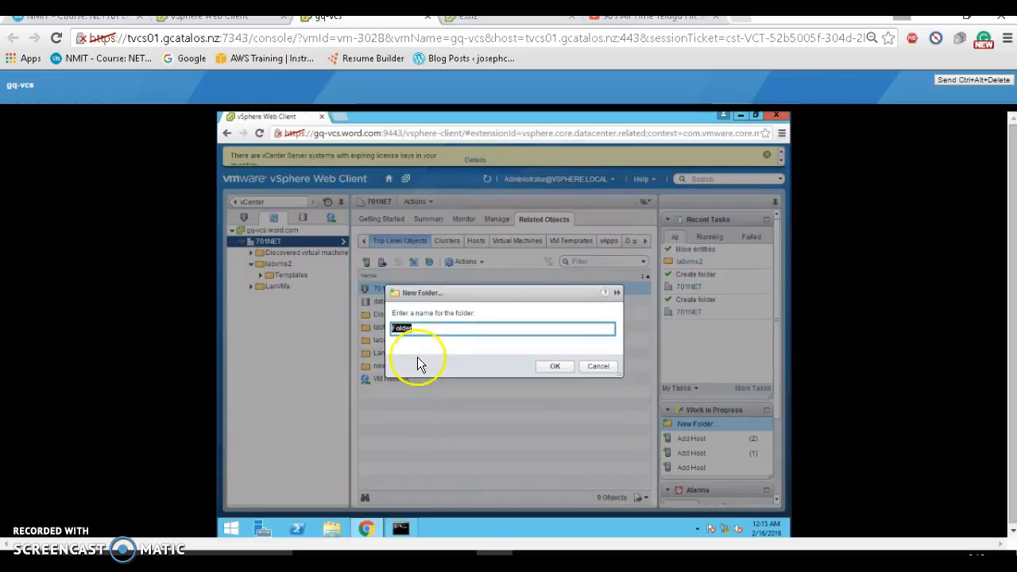
pyautogui.click(423, 331)
pyautogui.press('BackSpace')
pyautogui.press('BackSpace')
pyautogui.press('BackSpace')
pyautogui.press('BackSpace')
pyautogui.press('BackSpace')
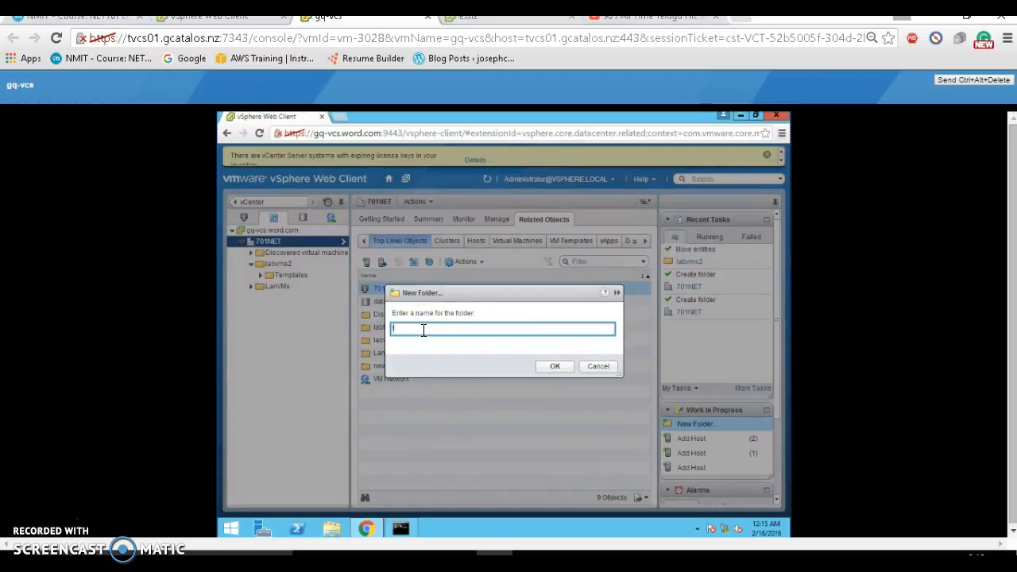
pyautogui.write('ta')
pyautogui.press('BackSpace')
pyautogui.write('ates')
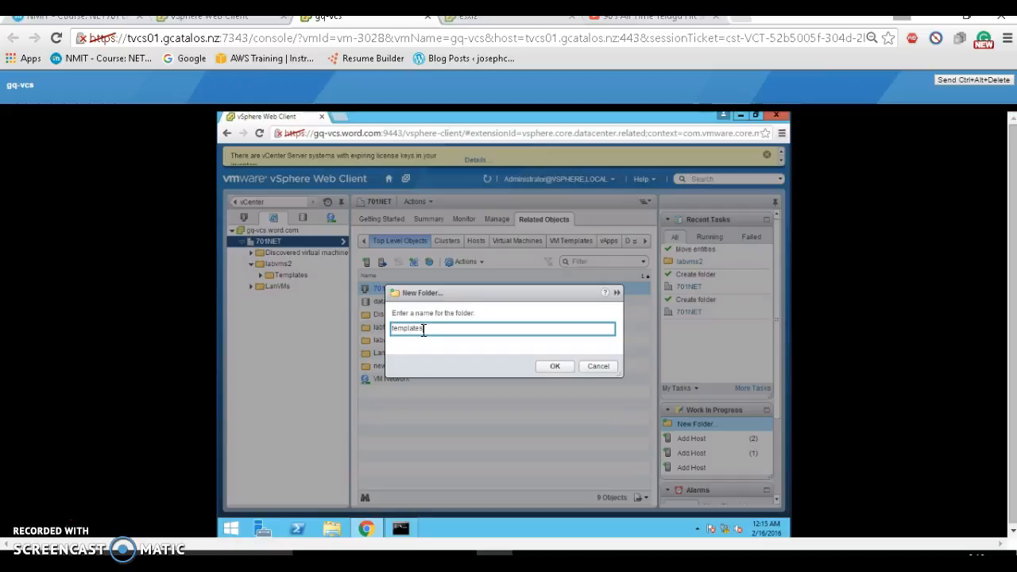
pyautogui.write('2')
pyautogui.click(551, 366)
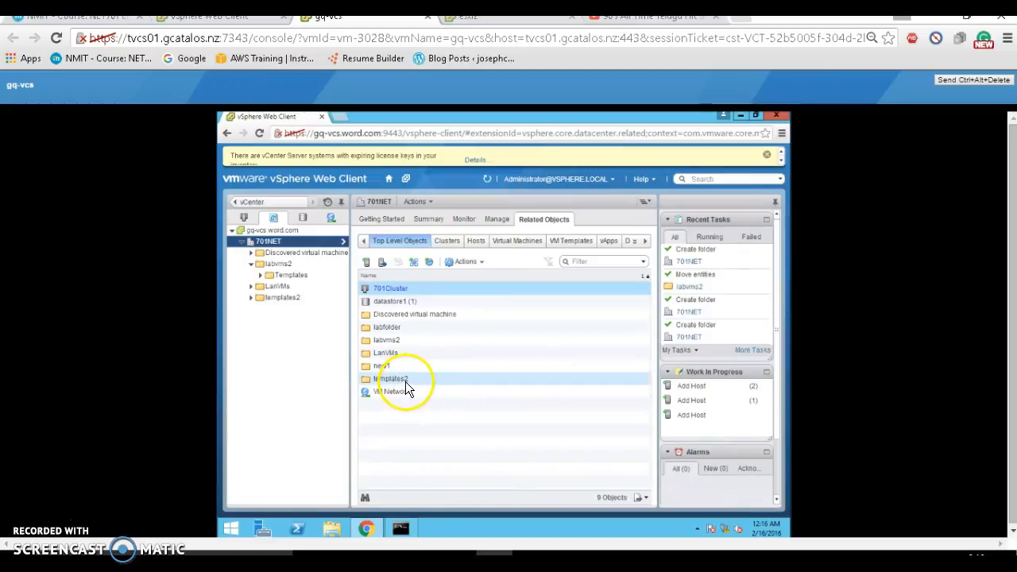
# Step: Move the templates2 folder into the labvms2 folder in the 701NET inventory tree
pyautogui.moveTo(412, 381); pyautogui.dragTo(268, 273)
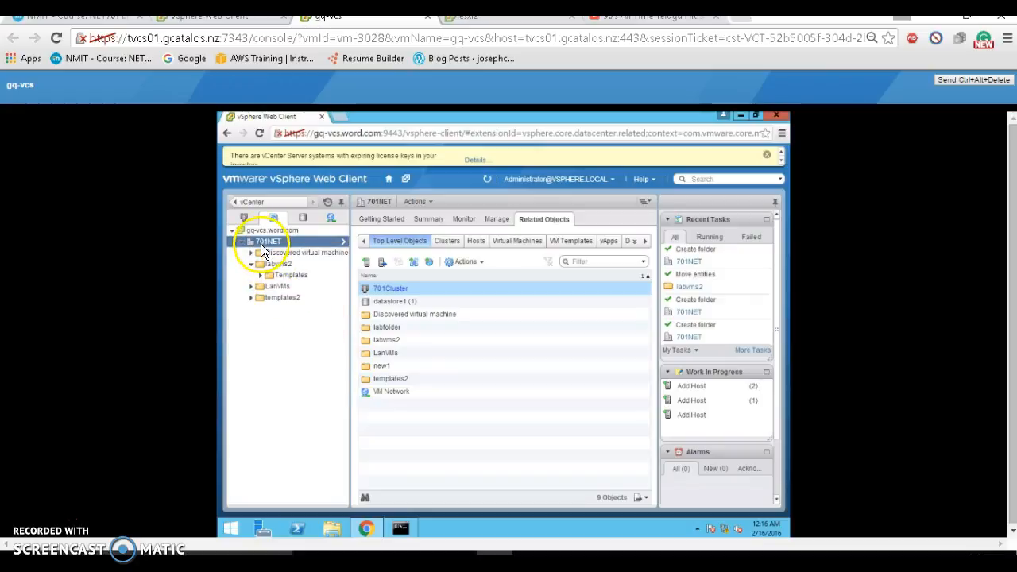
pyautogui.click(285, 303)
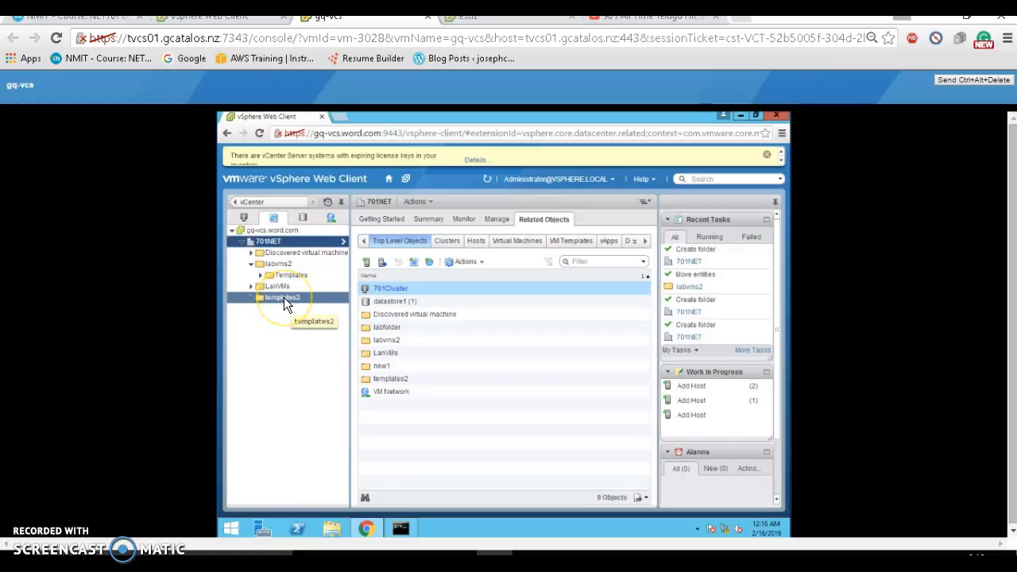
pyautogui.moveTo(283, 299); pyautogui.dragTo(287, 263)
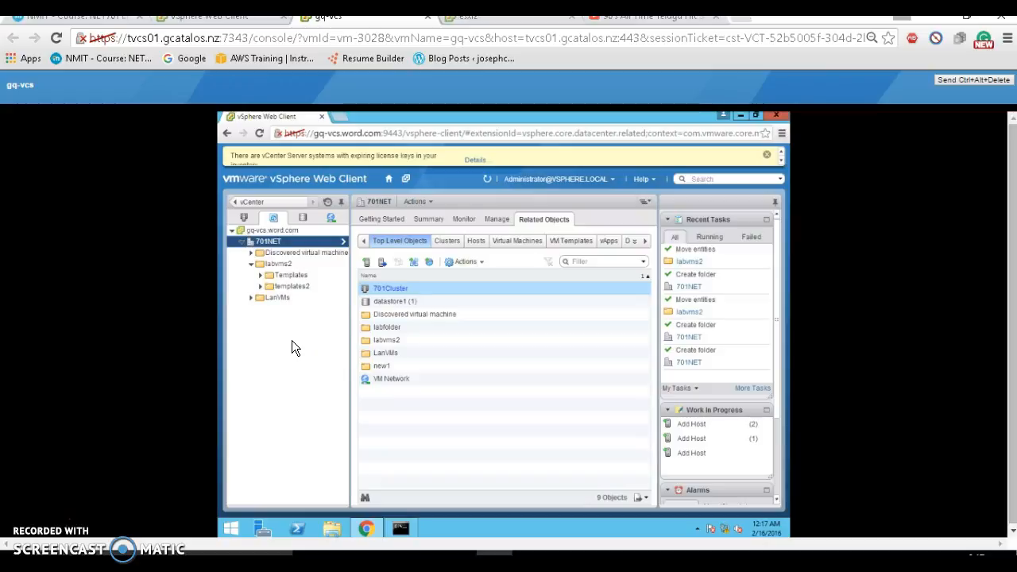
pyautogui.click(275, 275)
pyautogui.rightClick(27, 513)
# Step: Review the 701NET datacenter's top-level objects and the labfolder and LanVMs summaries, and close the vSphere Web Client browser window
pyautogui.doubleClick(267, 241)
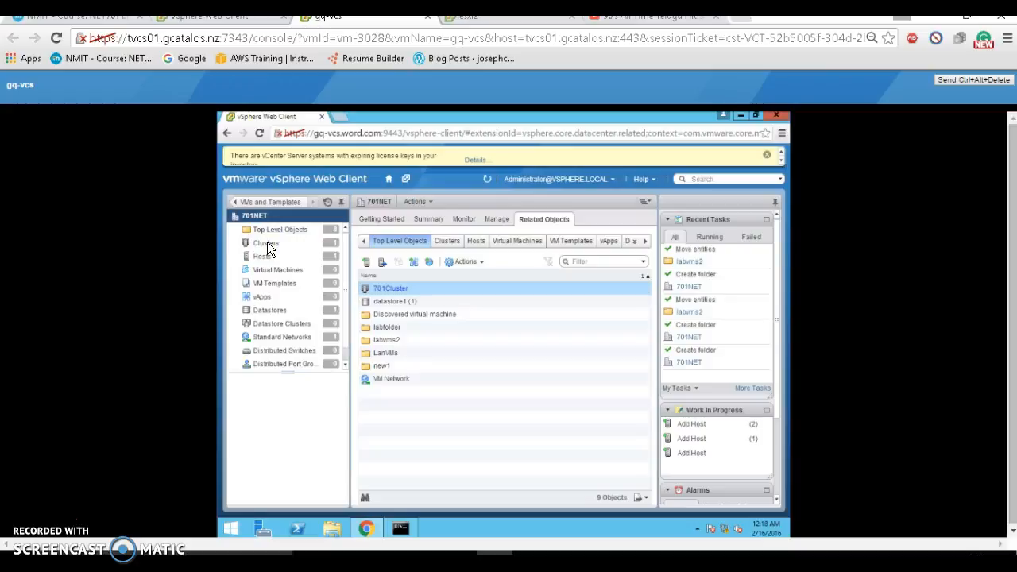
pyautogui.click(274, 256)
pyautogui.click(278, 228)
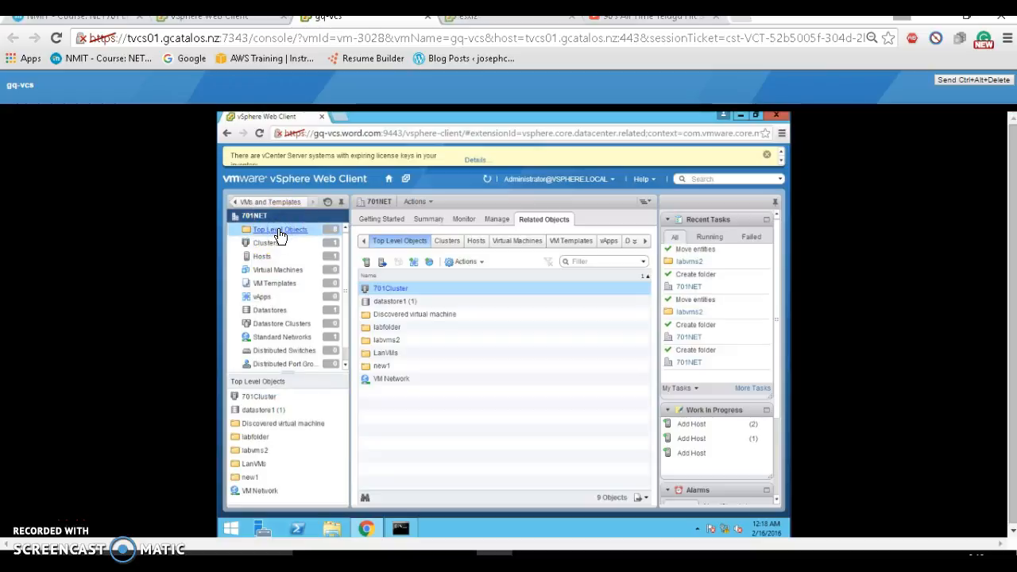
pyautogui.click(284, 451)
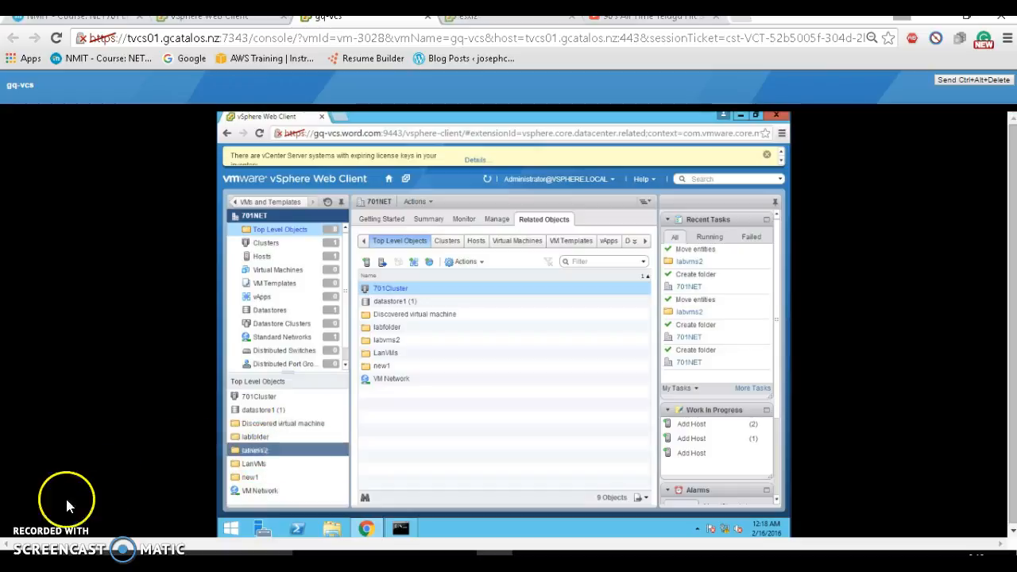
pyautogui.click(253, 435)
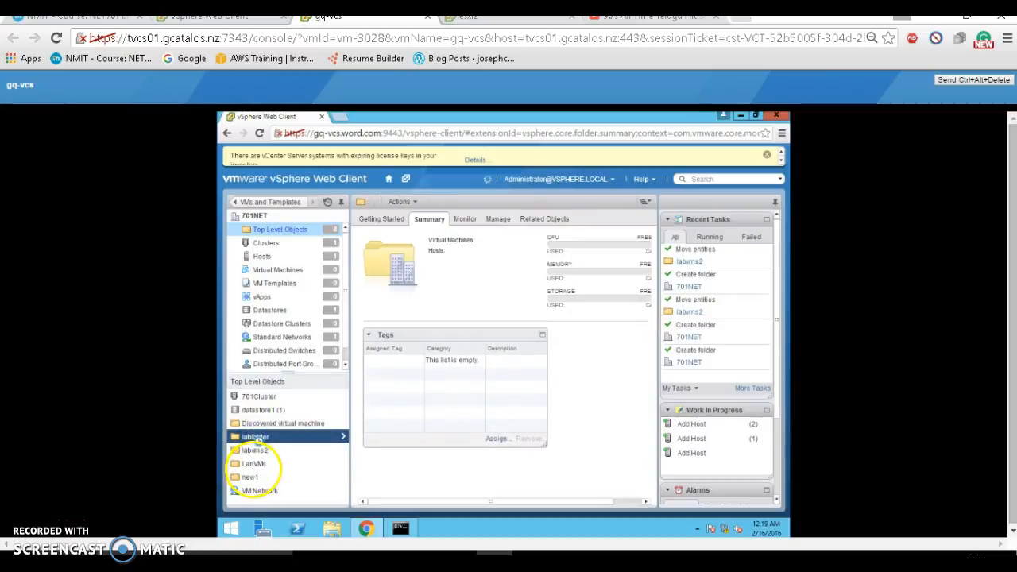
pyautogui.click(250, 463)
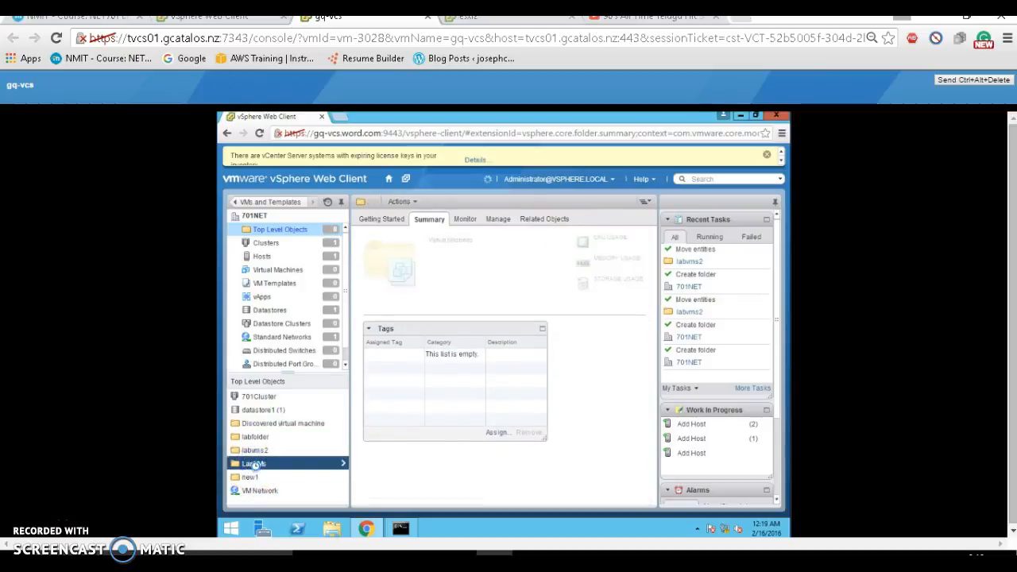
pyautogui.rightClick(250, 463)
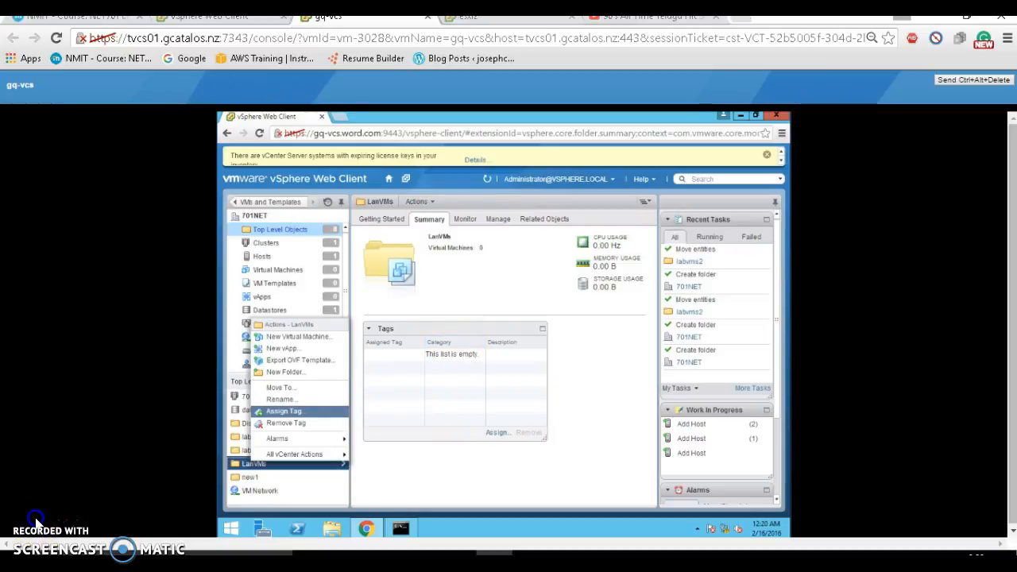
pyautogui.click(773, 115)
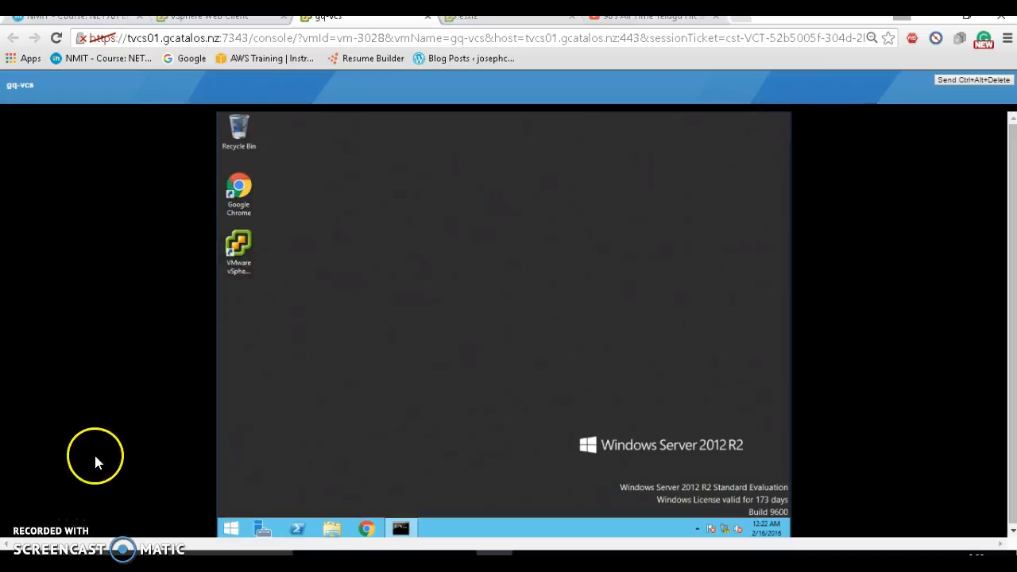